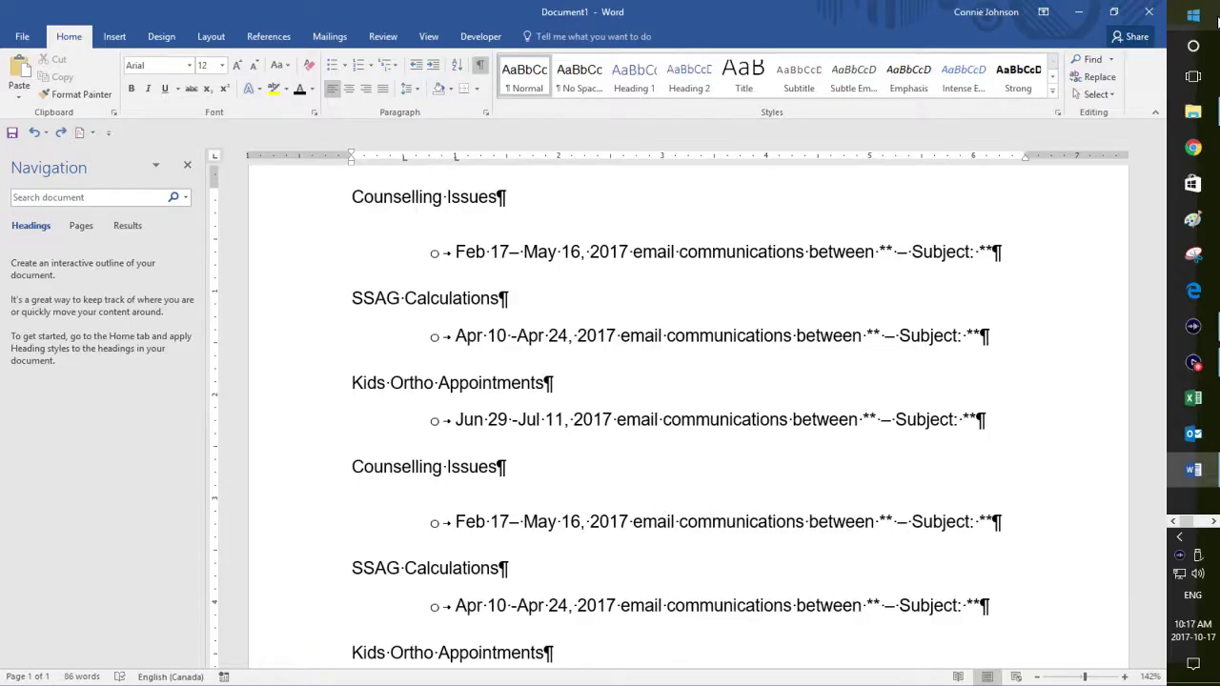
# Close the Navigation pane and look through the document's topic lines and their email entries.
pyautogui.click(186, 169)
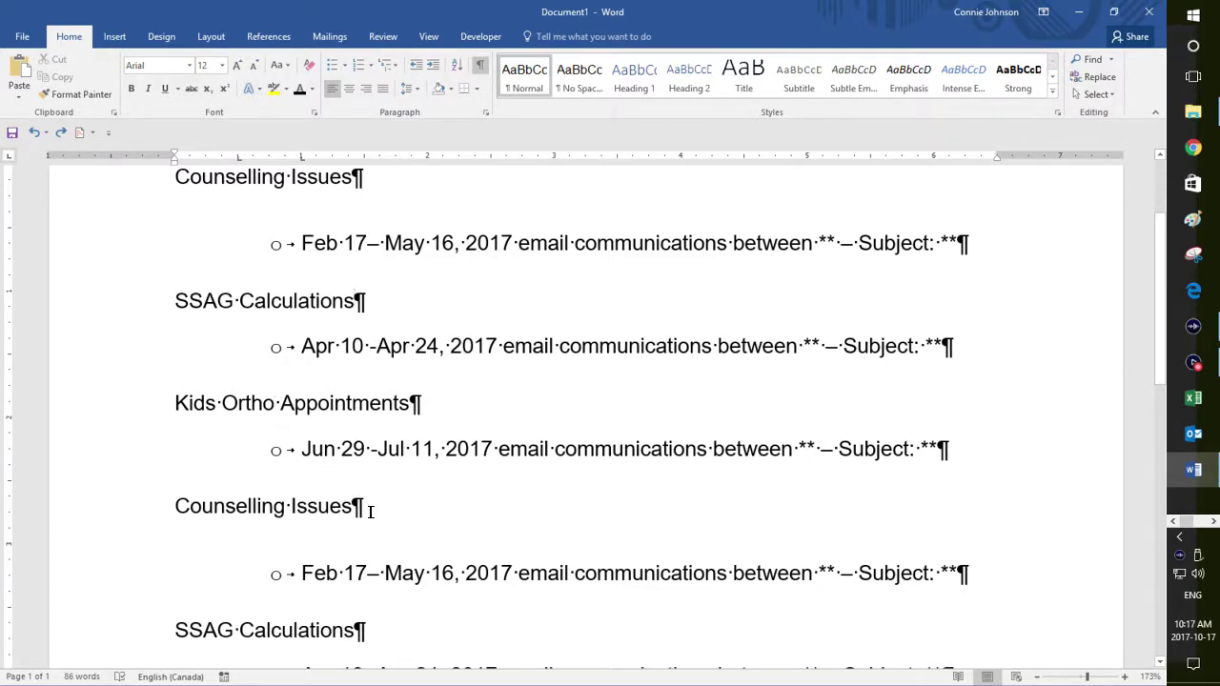
pyautogui.scroll(-2, 379, 518)
pyautogui.scroll(3, 379, 518)
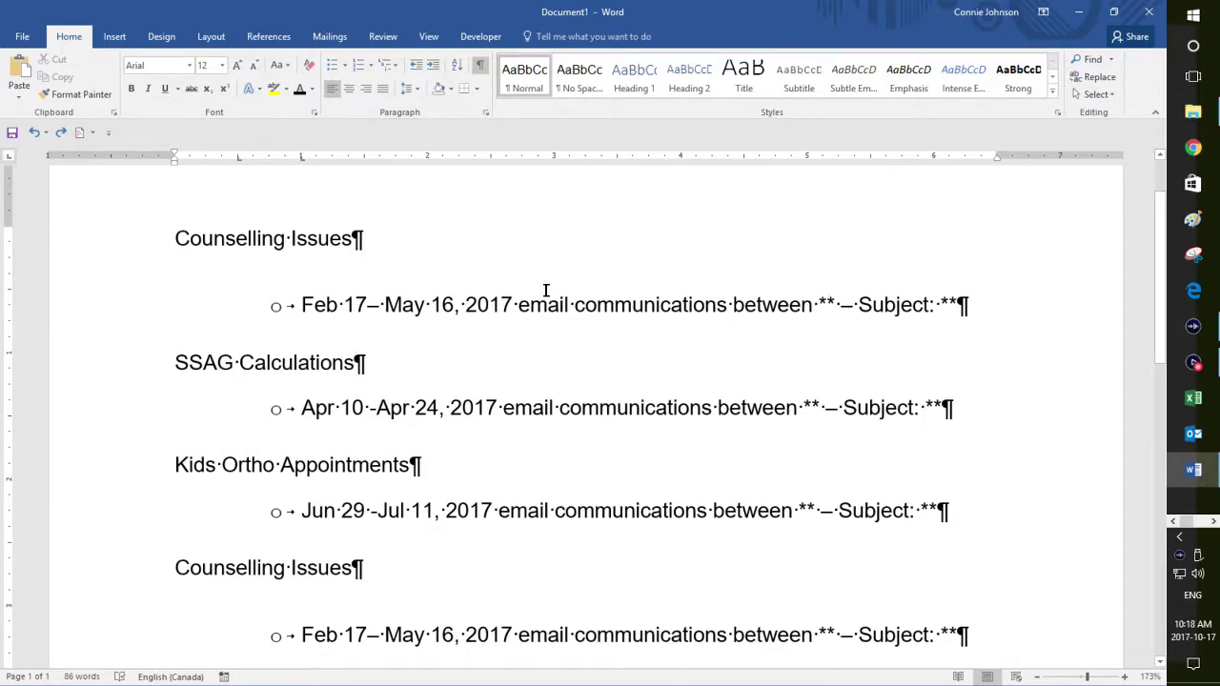
pyautogui.scroll(-2, 546, 390)
pyautogui.scroll(-5, 546, 390)
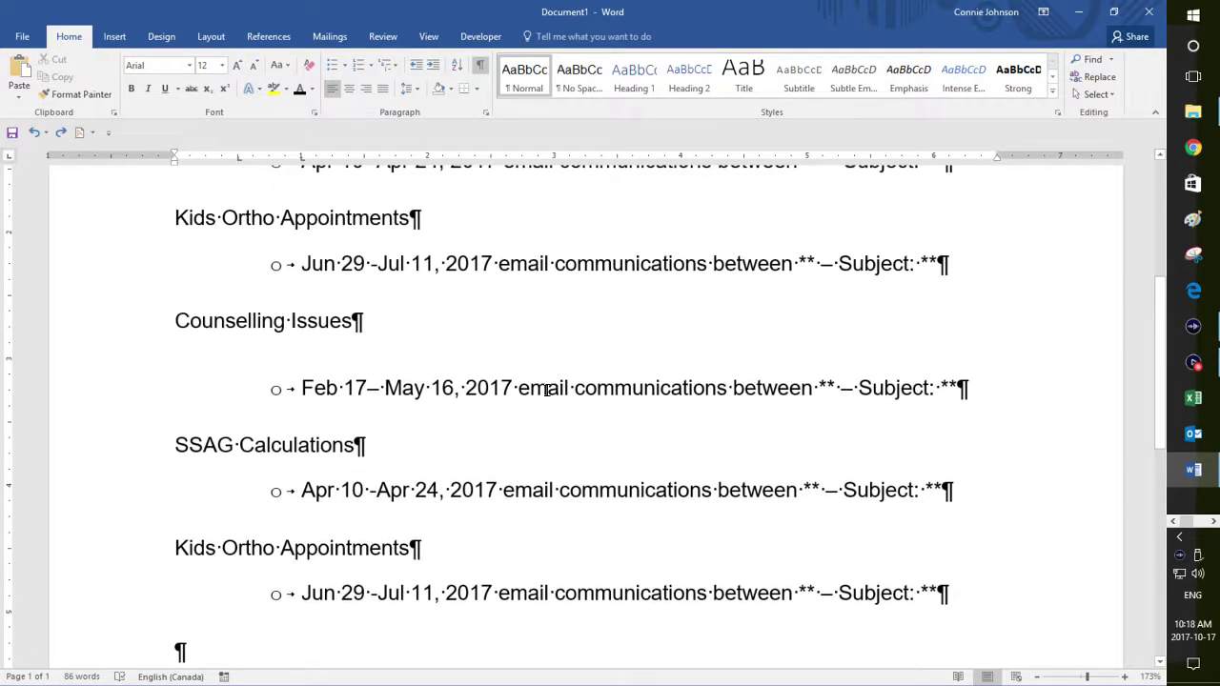
pyautogui.scroll(4, 546, 390)
pyautogui.scroll(4, 546, 390)
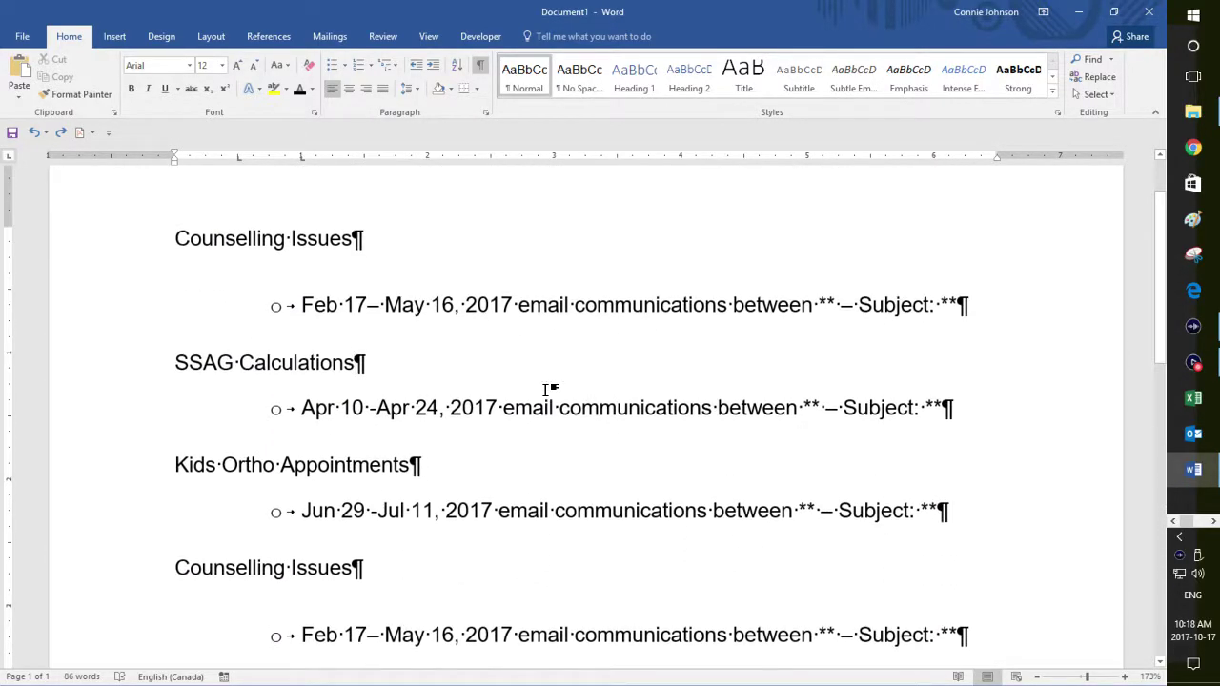
pyautogui.scroll(1, 551, 389)
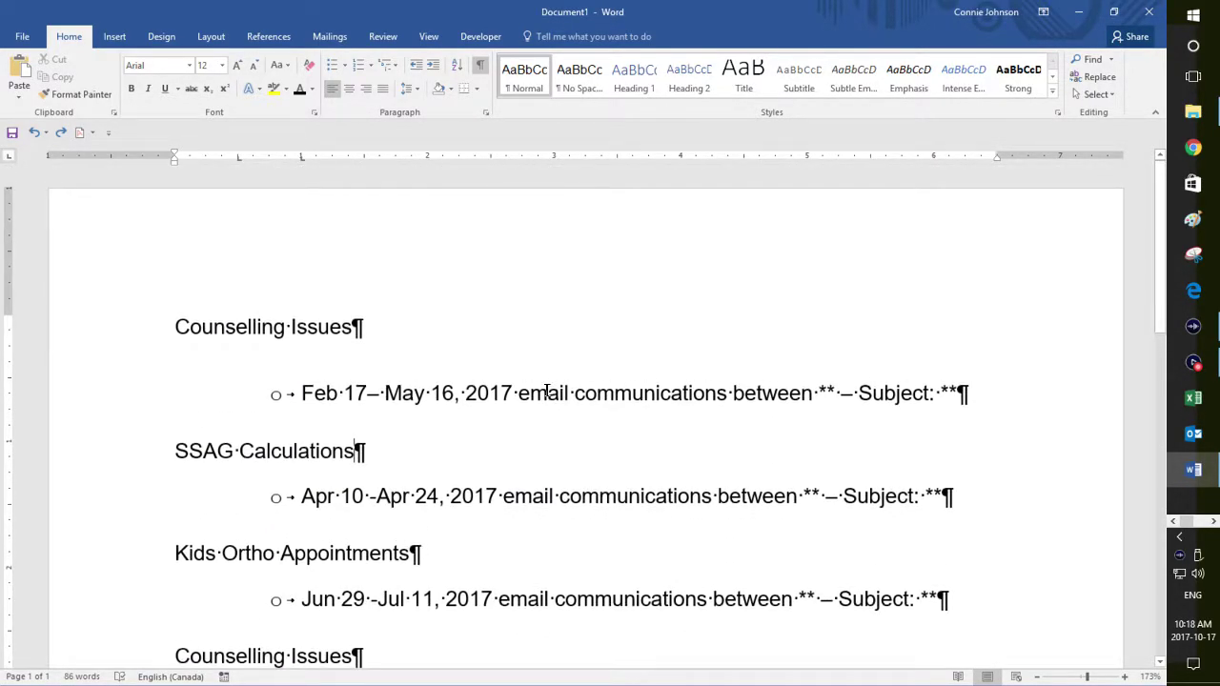
pyautogui.scroll(-2, 546, 390)
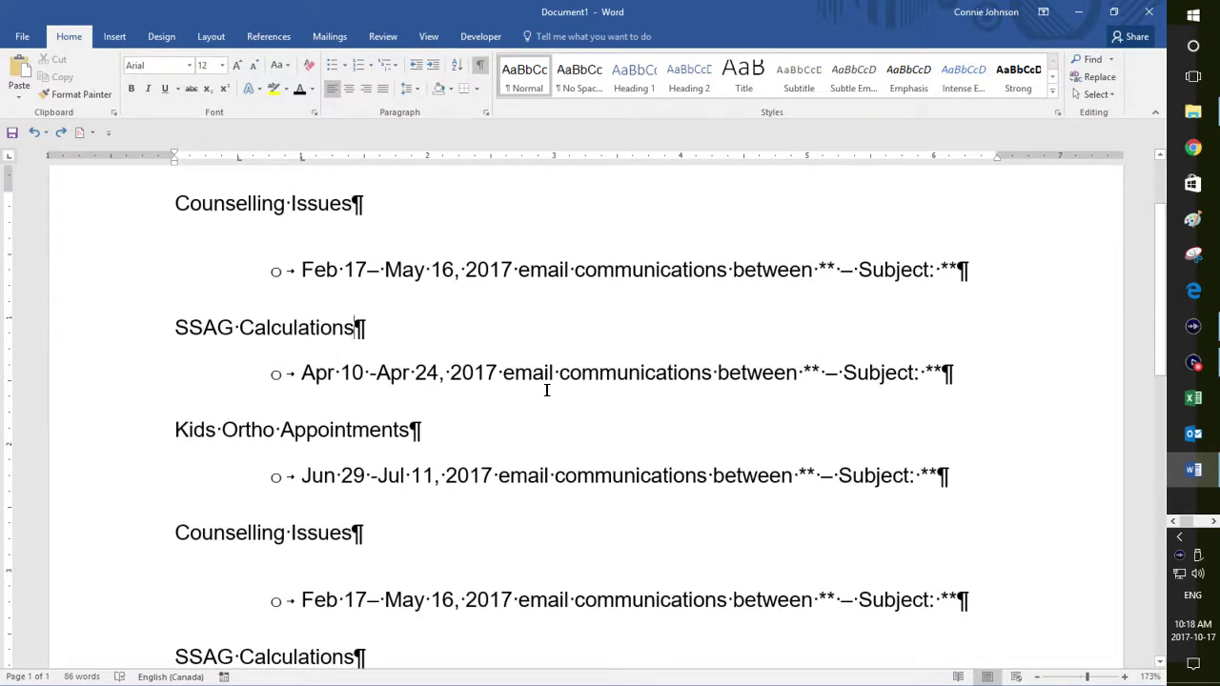
# Select the whole first "Counselling Issues" line, including its paragraph mark.
pyautogui.click(239, 189)
pyautogui.tripleClick(243, 179)
pyautogui.hotkey('shift', 'Left')
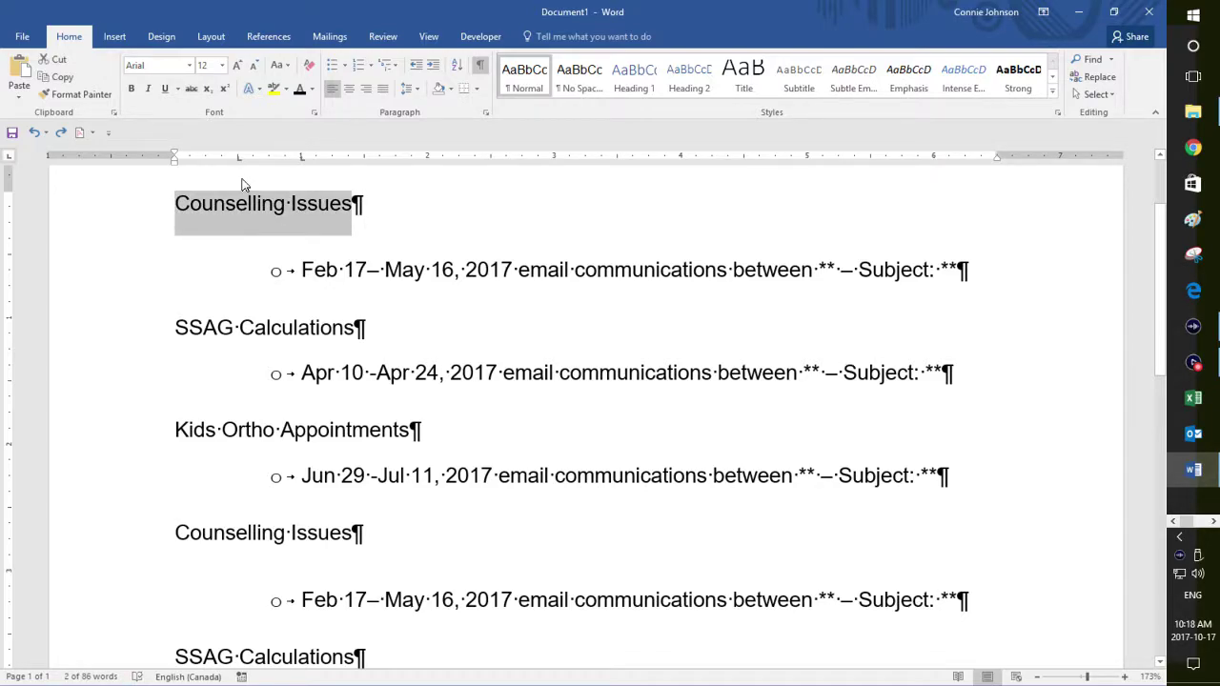
pyautogui.hotkey('shift', 'Right')
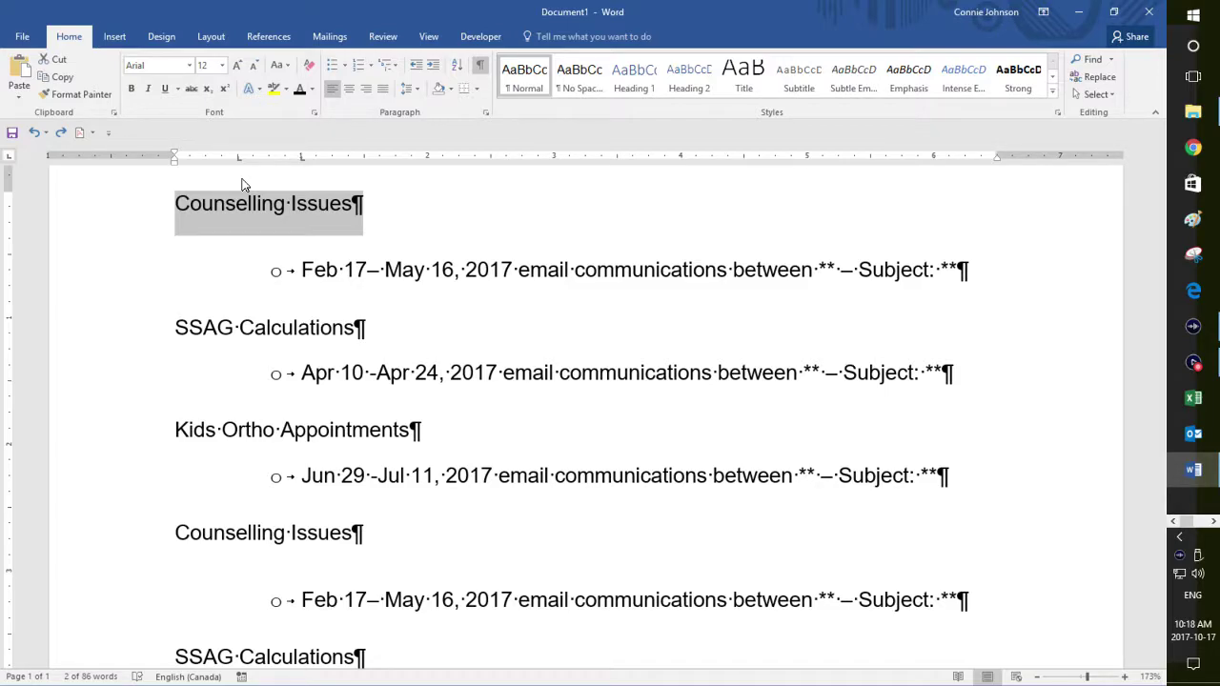
# Try the standard blue font color and size 14 on the selected "Counselling Issues" line, and undo both changes.
pyautogui.hotkey('alt', 'h')
pyautogui.press('f')
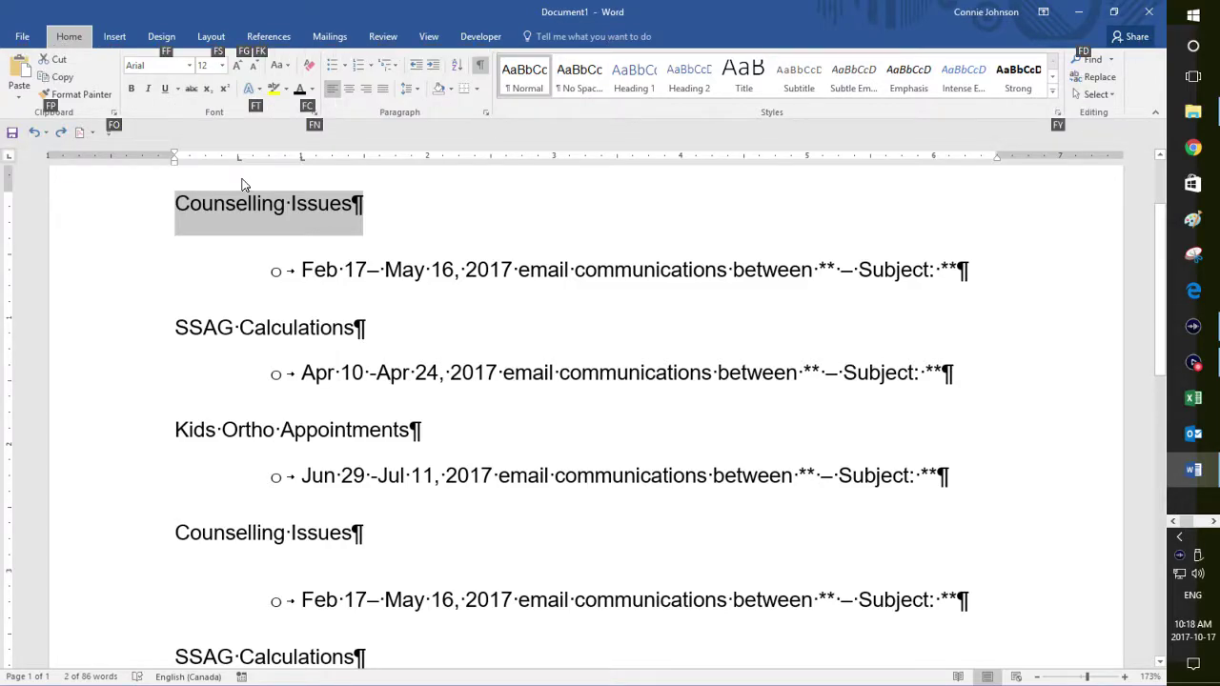
pyautogui.press('c')
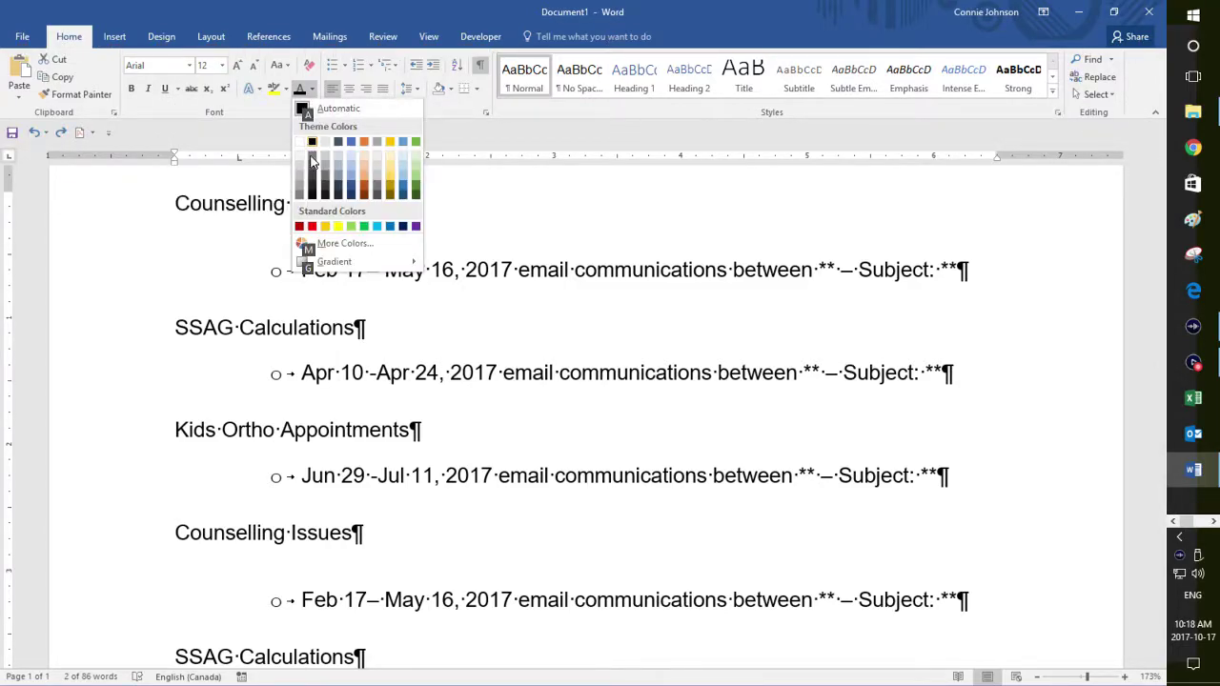
pyautogui.click(389, 228)
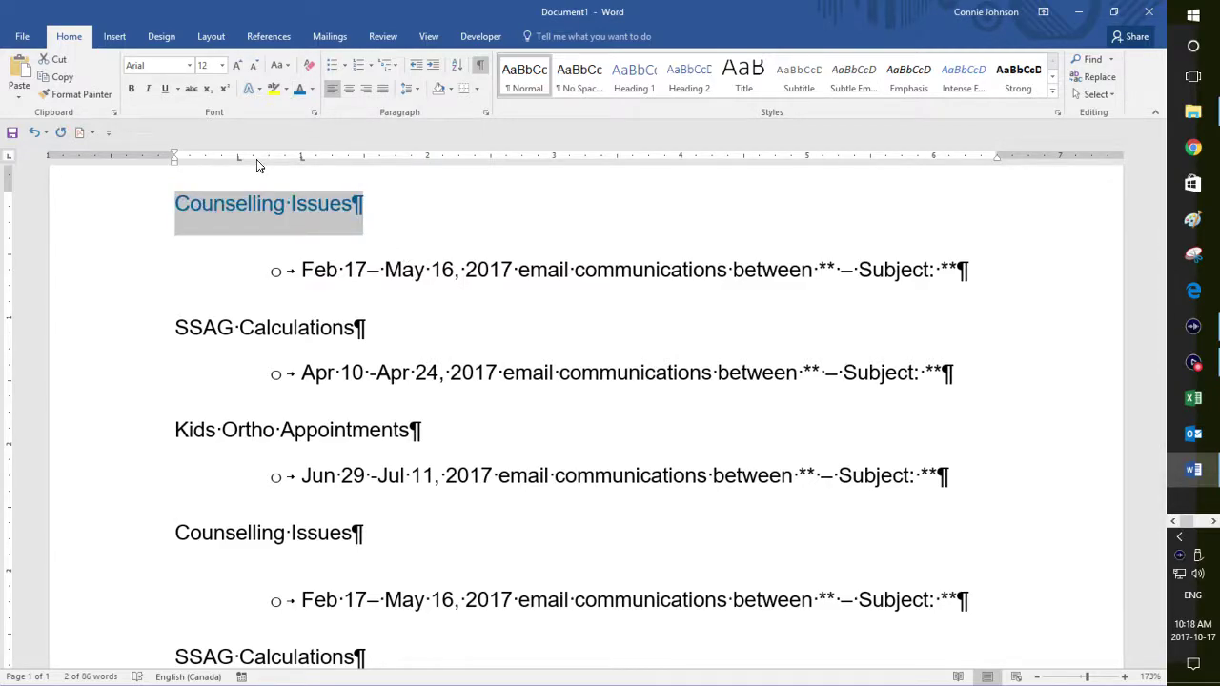
pyautogui.click(222, 65)
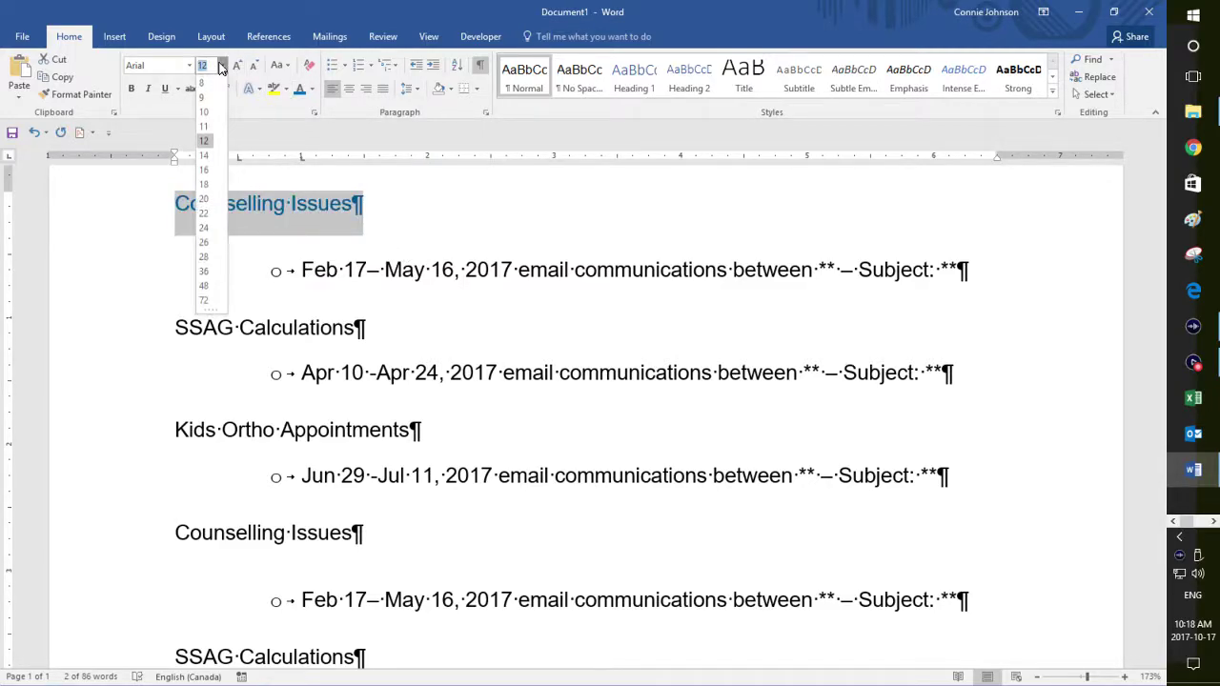
pyautogui.click(204, 155)
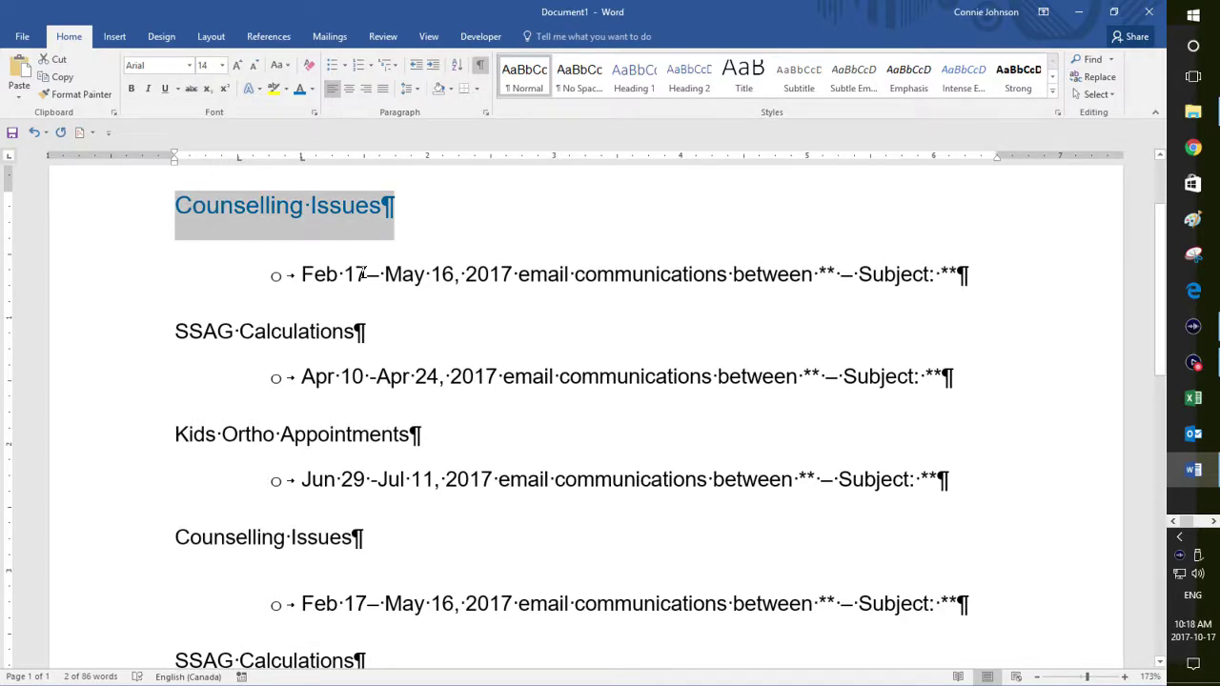
pyautogui.click(33, 132)
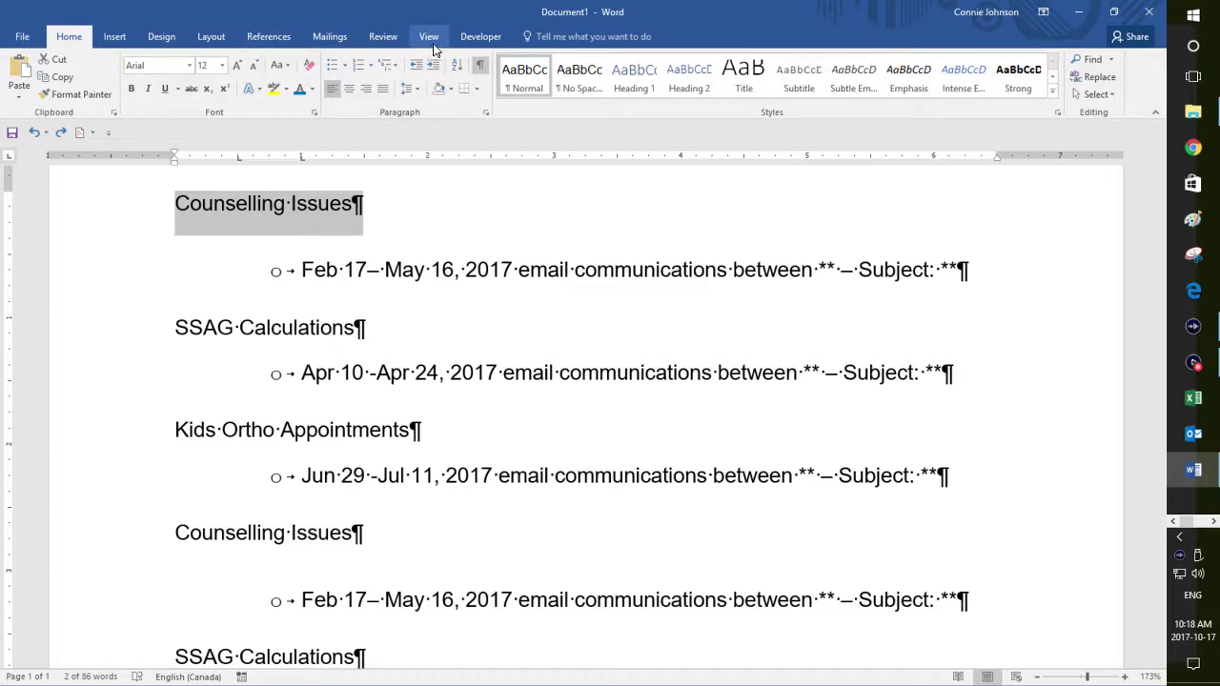
pyautogui.click(474, 38)
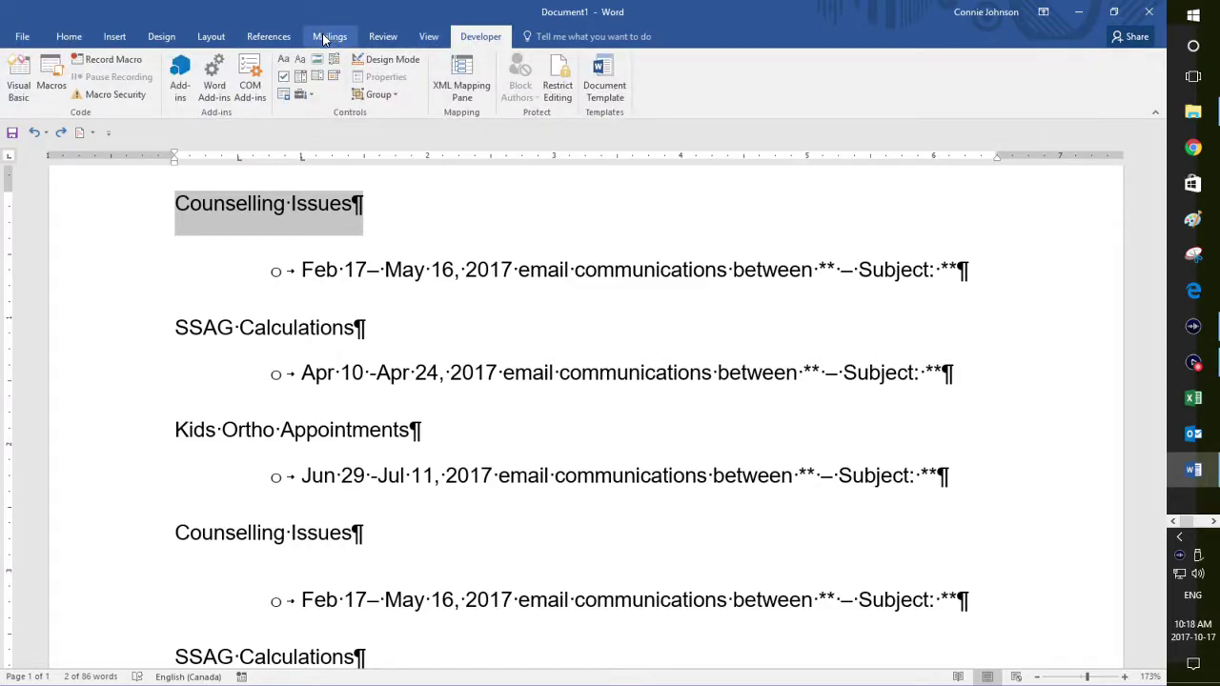
pyautogui.click(325, 38)
pyautogui.click(76, 38)
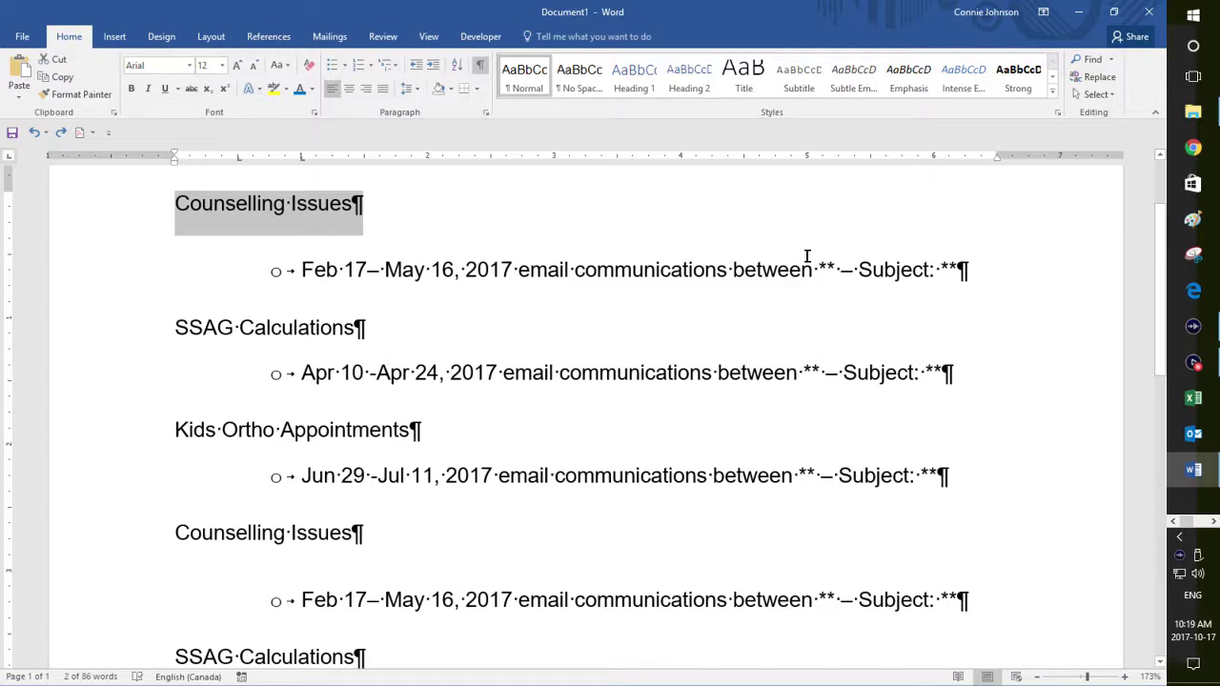
# Apply the Heading 1 style to the selected first "Counselling Issues" line.
pyautogui.press('alt')
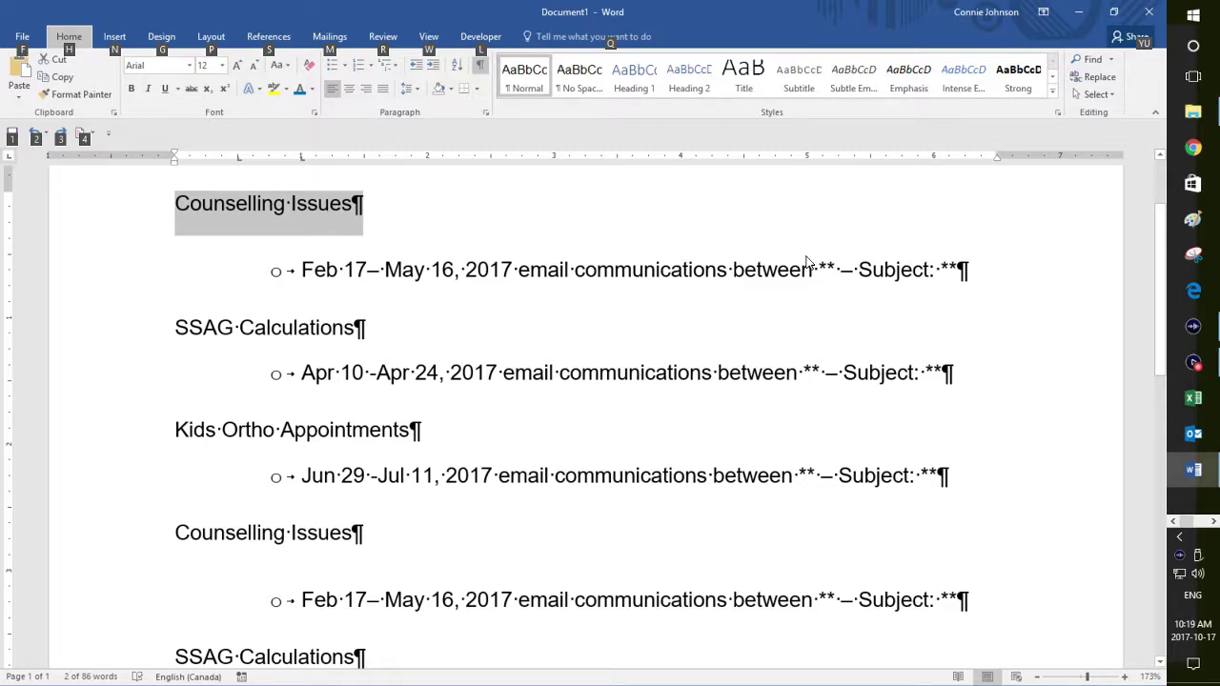
pyautogui.press('h')
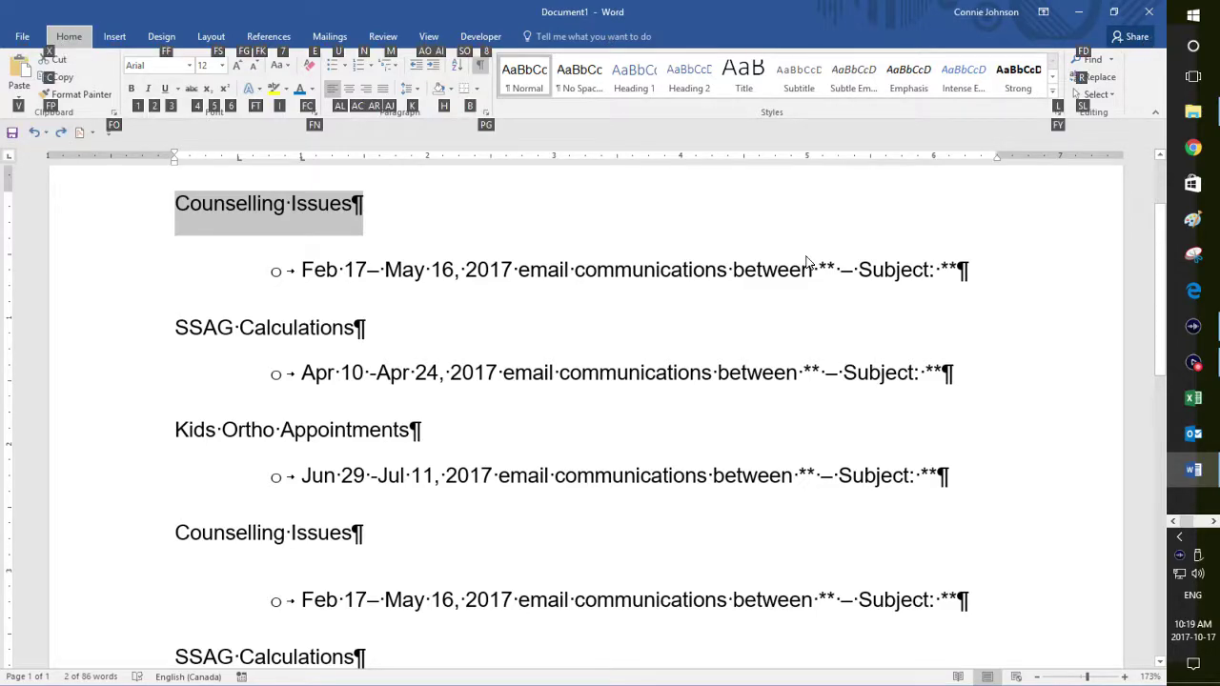
pyautogui.press('l')
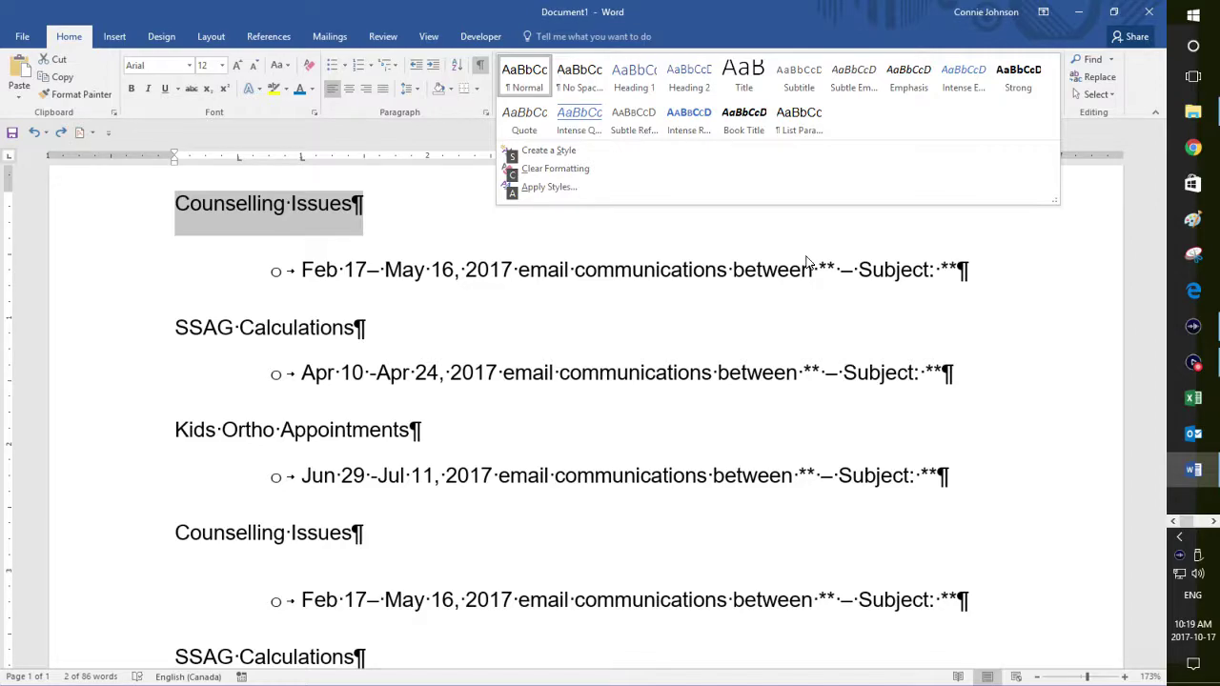
pyautogui.press('Right')
pyautogui.press('Right')
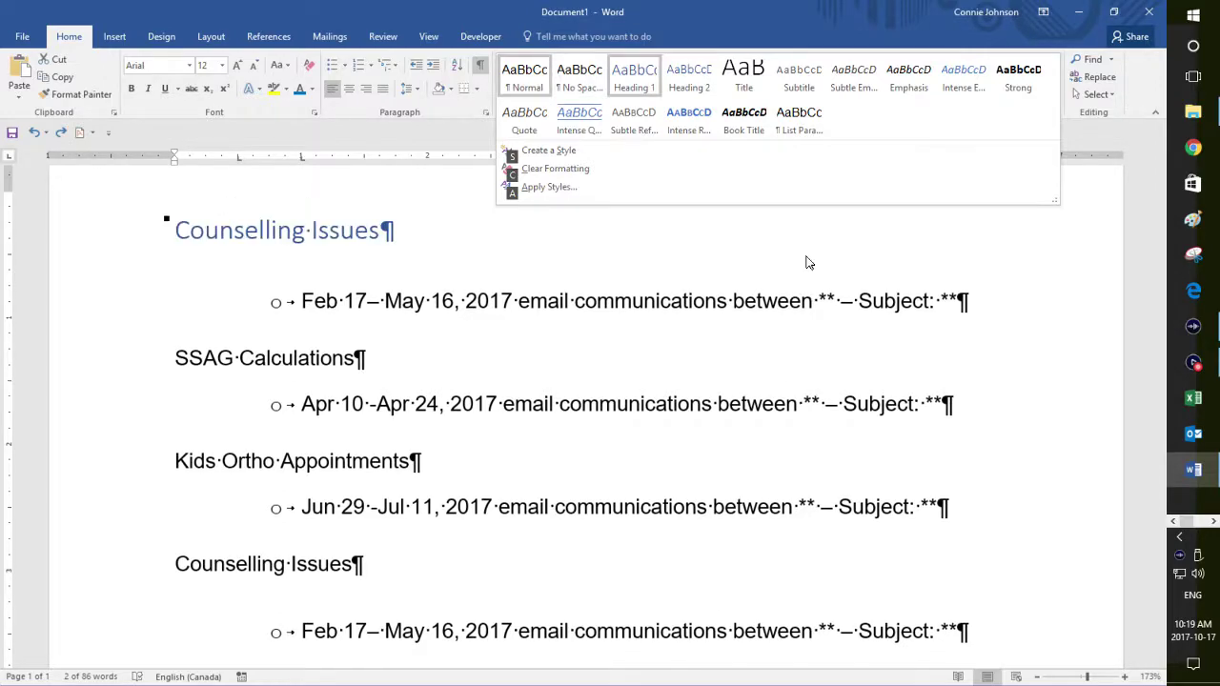
pyautogui.press('Return')
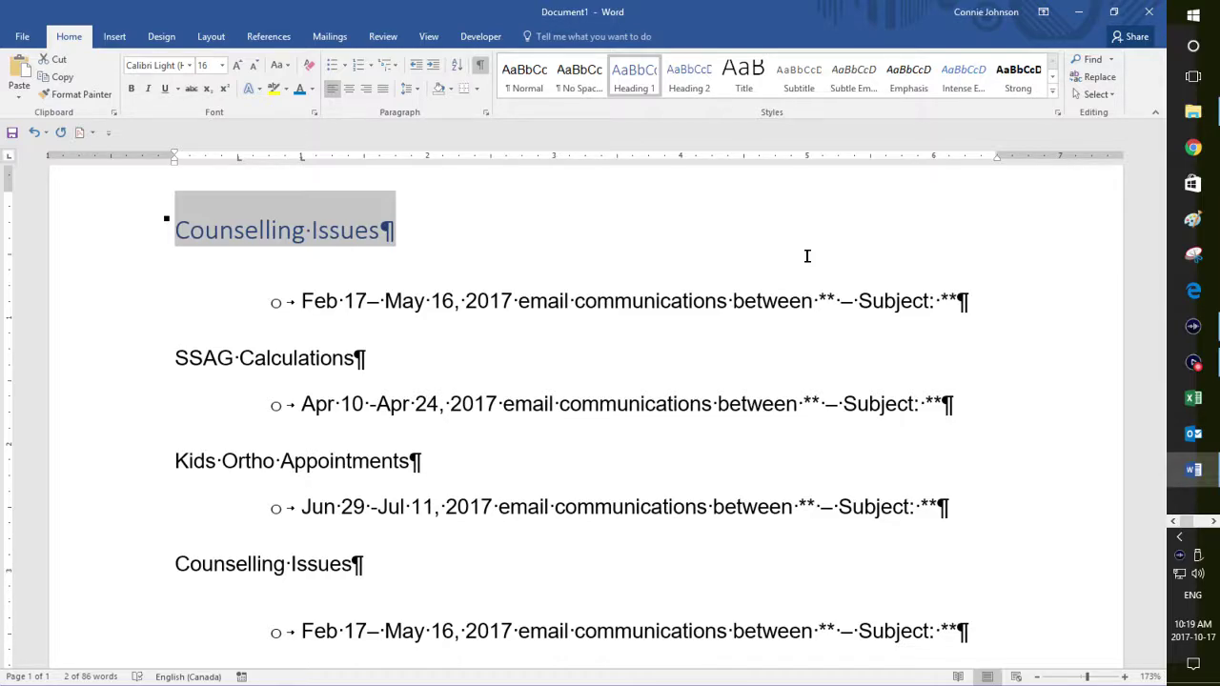
# Apply the Heading 1 style to the first "SSAG Calculations" line.
pyautogui.press('Down')
pyautogui.press('Down')
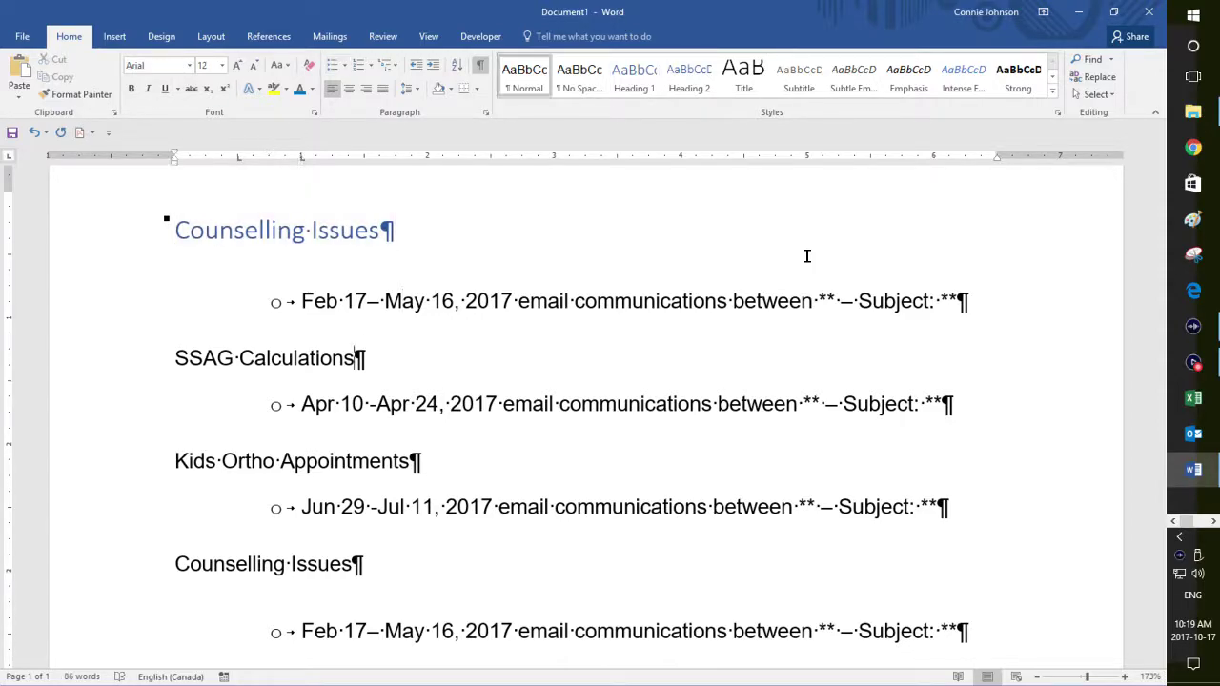
pyautogui.press('Home')
pyautogui.hotkey('shift', 'Down')
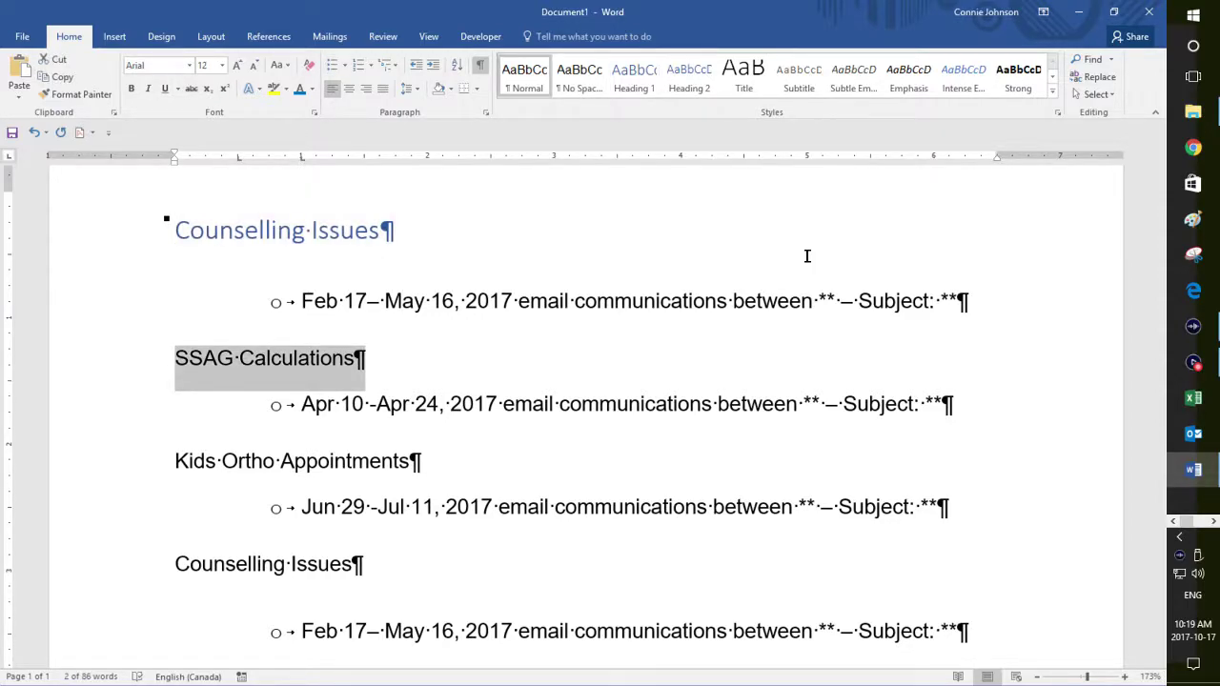
pyautogui.hotkey('ctrl', 'alt', '1')
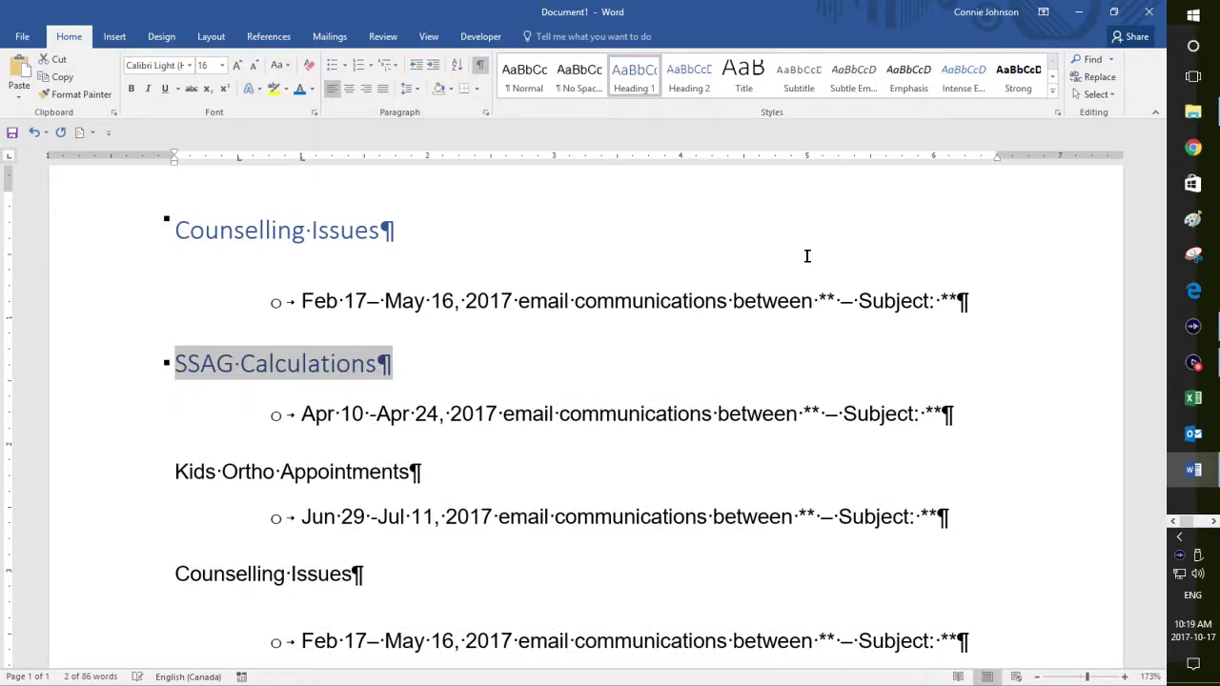
# Apply the Heading 1 style to the first "Kids Ortho Appointments" line.
pyautogui.press('Down')
pyautogui.press('Down')
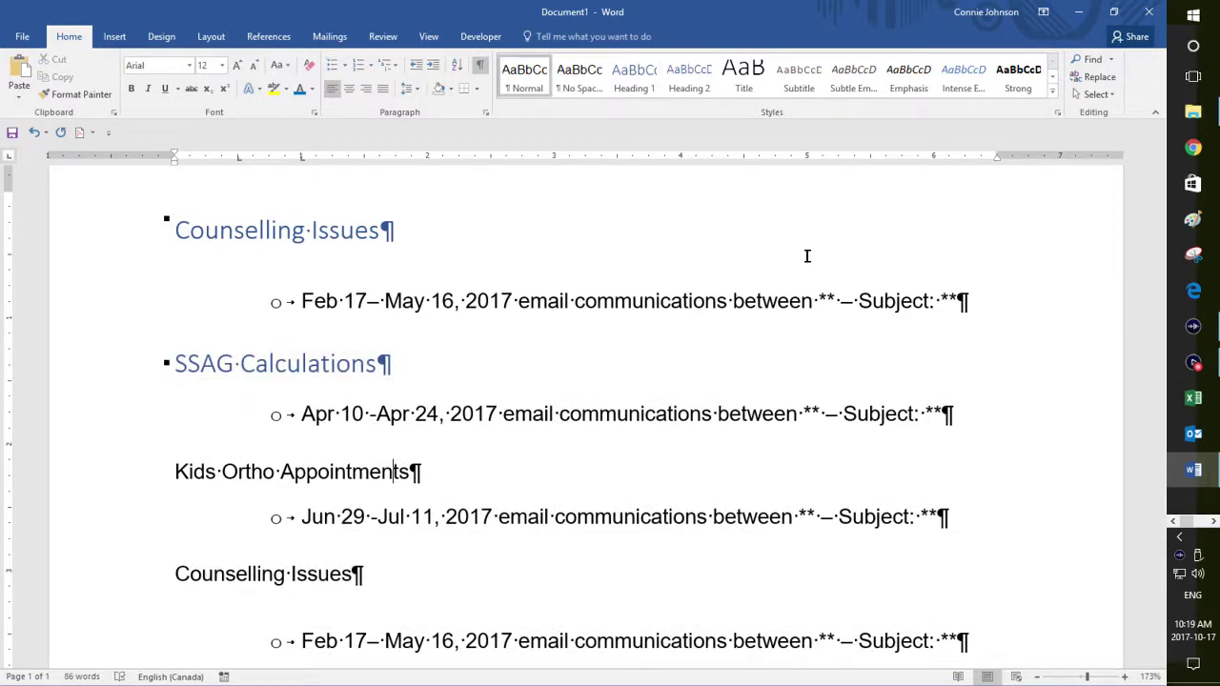
pyautogui.press('Home')
pyautogui.hotkey('shift', 'Down')
pyautogui.hotkey('ctrl', 'alt', '1')
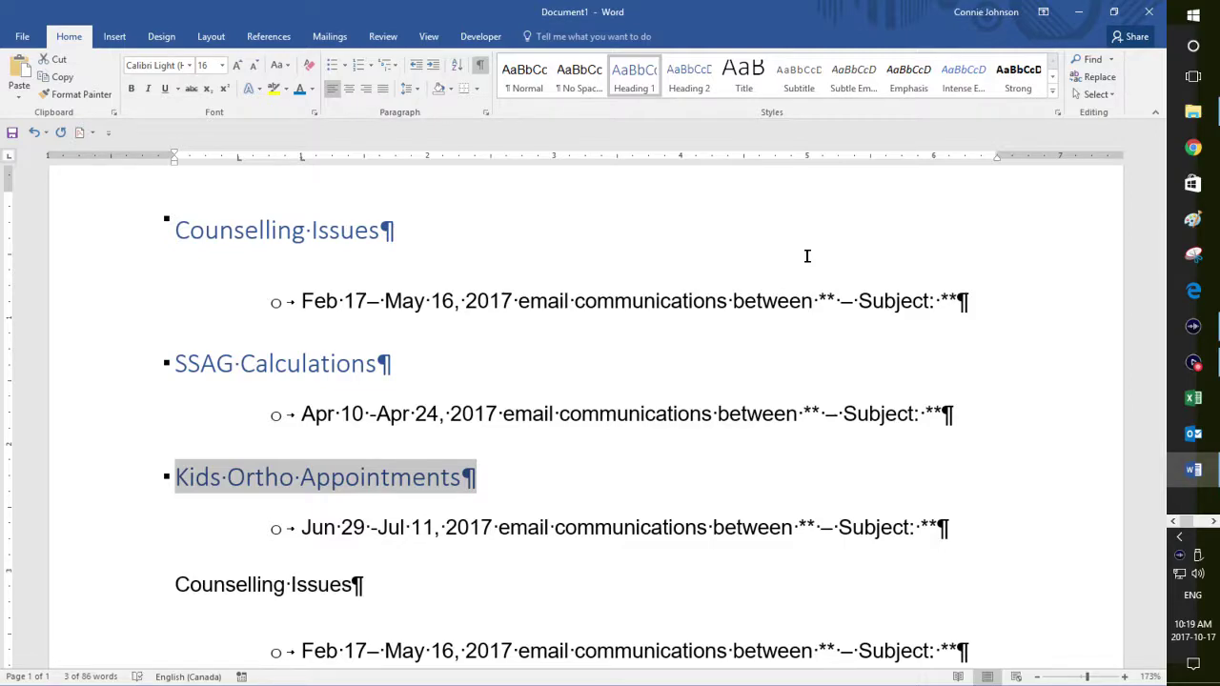
# Apply the Heading 1 style to the second "Counselling Issues" line.
pyautogui.press('Down')
pyautogui.press('Down')
pyautogui.press('Home')
pyautogui.hotkey('shift', 'Down')
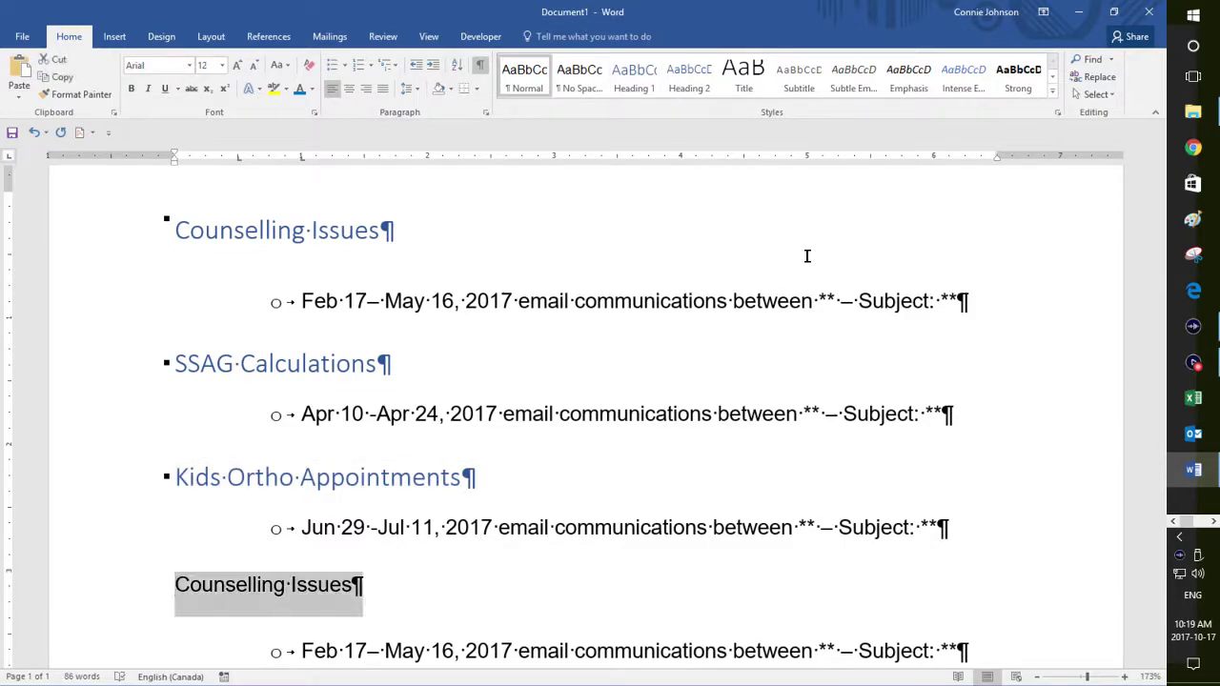
pyautogui.hotkey('ctrl', 'alt', '1')
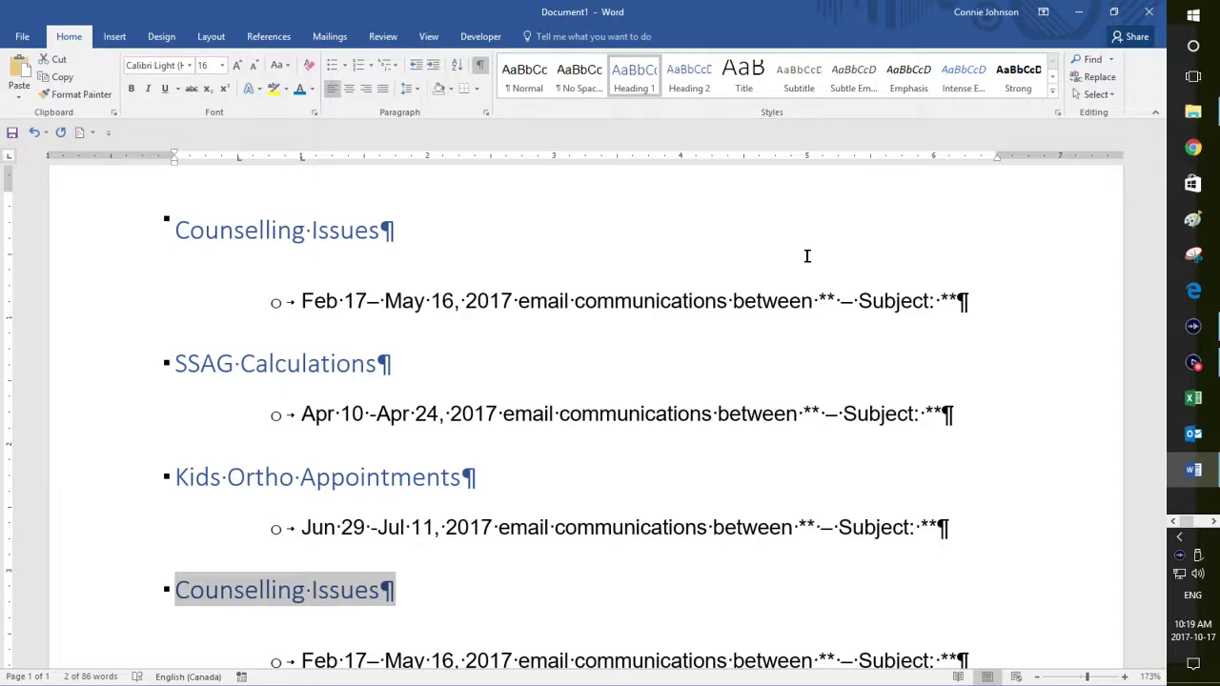
# Apply the Heading 1 style to the second "SSAG Calculations" line.
pyautogui.scroll(-2, 610, 377)
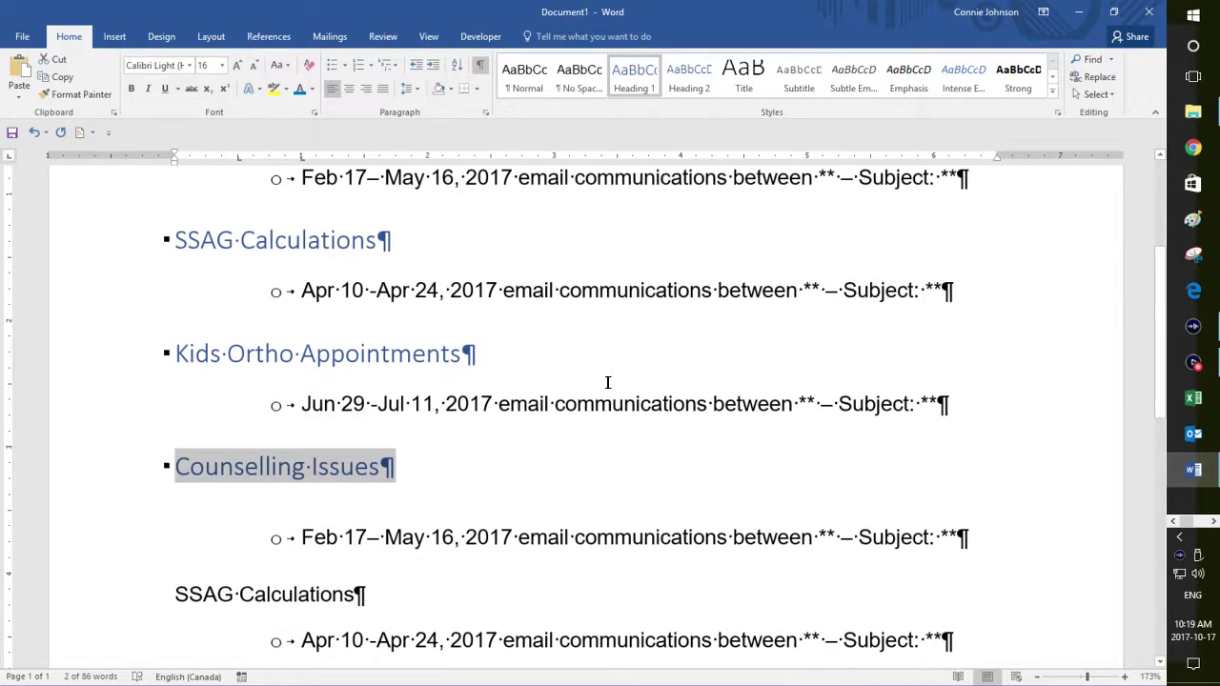
pyautogui.press('Down')
pyautogui.press('Down')
pyautogui.press('Home')
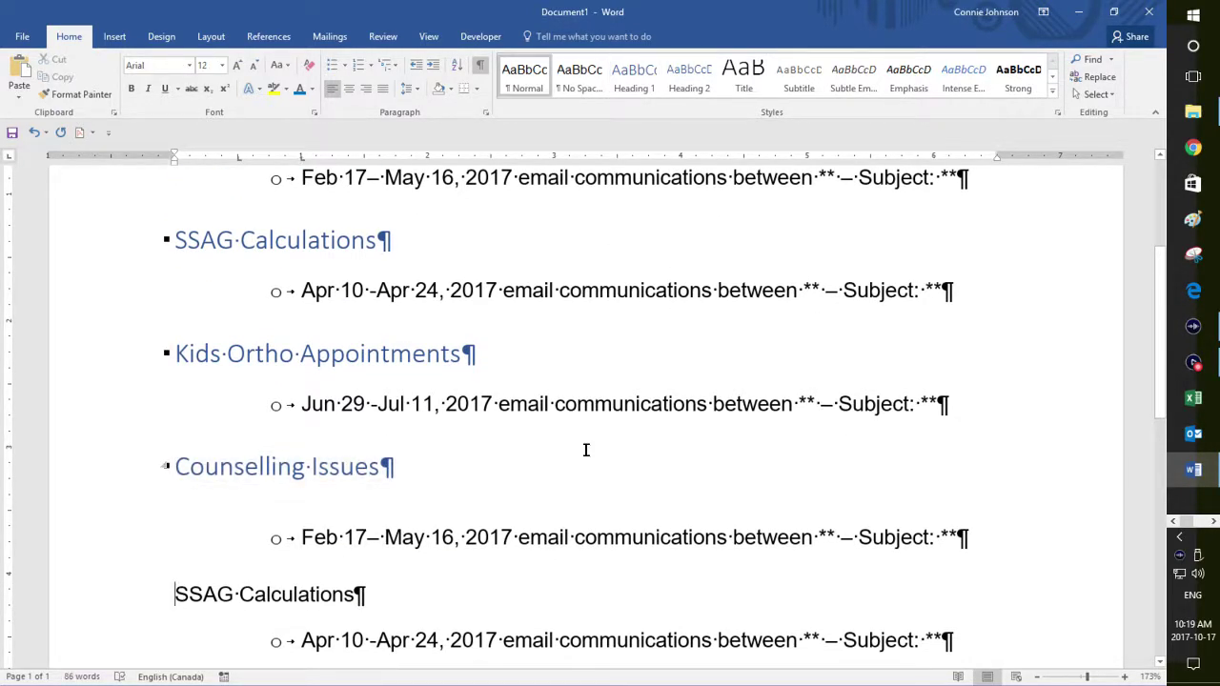
pyautogui.hotkey('shift', 'Down')
pyautogui.hotkey('ctrl', 'alt', '1')
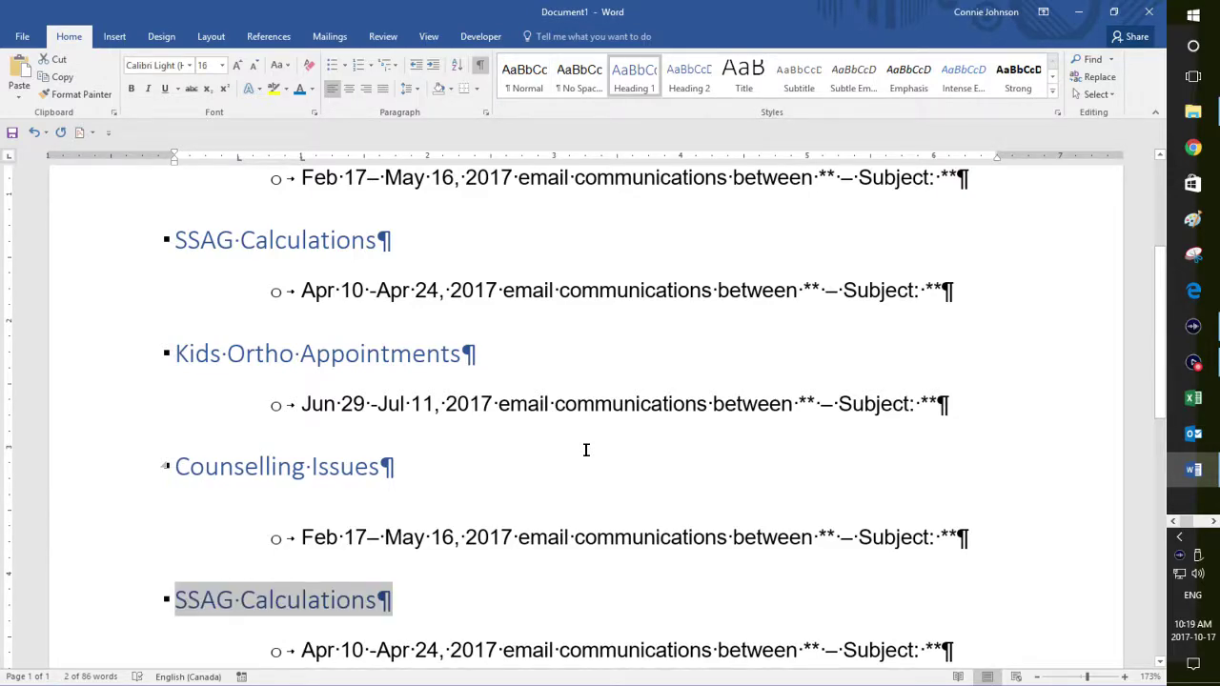
# Apply the Heading 1 style to the second "Kids Ortho Appointments" line and place the cursor in the empty paragraph at the document's end.
pyautogui.scroll(-3, 604, 419)
pyautogui.click(318, 501)
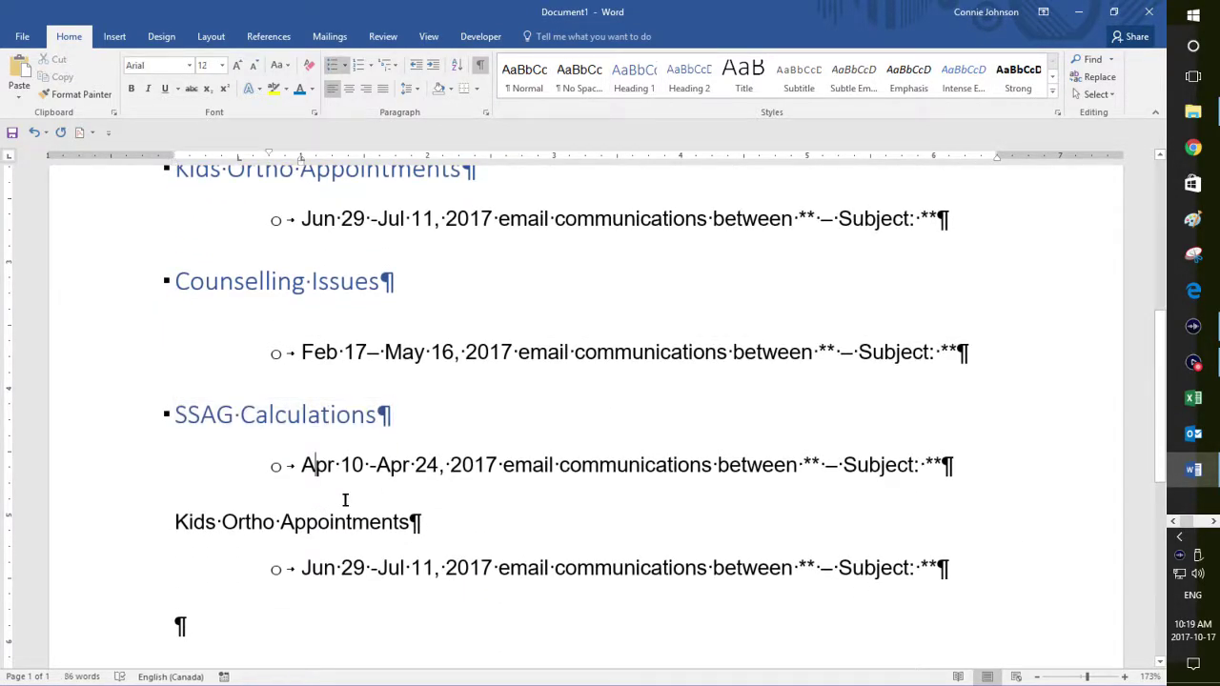
pyautogui.press('Down')
pyautogui.press('Home')
pyautogui.hotkey('shift', 'Down')
pyautogui.hotkey('ctrl', 'alt', '1')
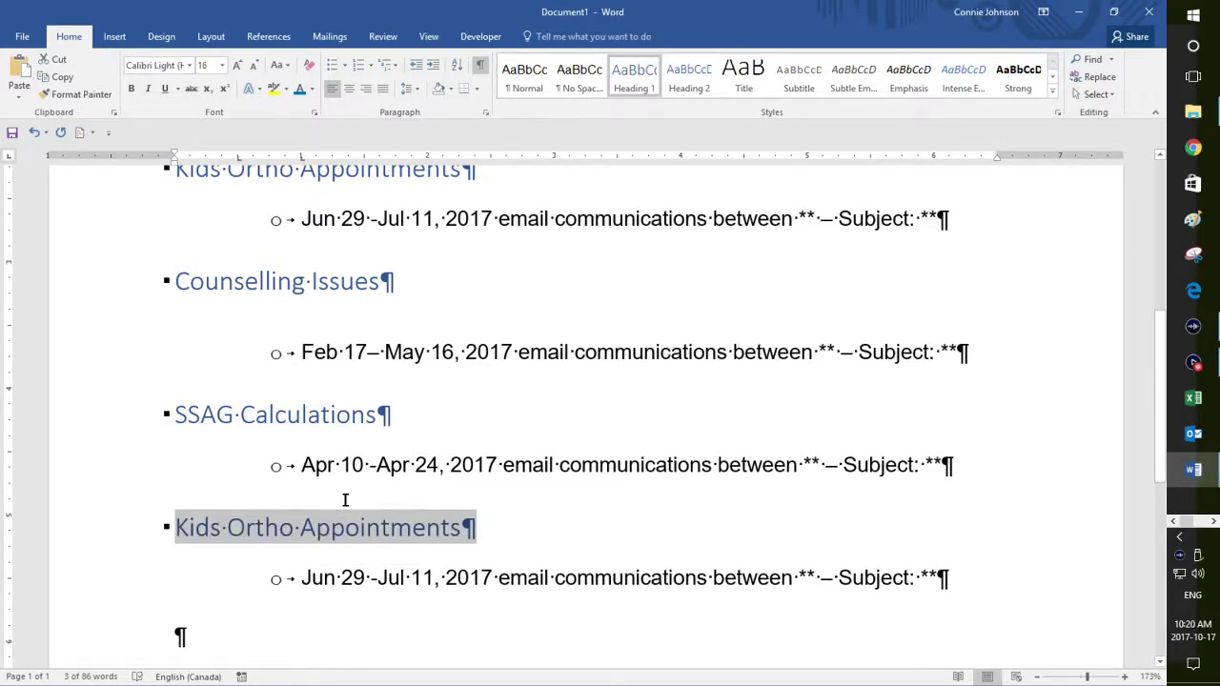
pyautogui.press('Left')
pyautogui.press('Down')
pyautogui.press('Down')
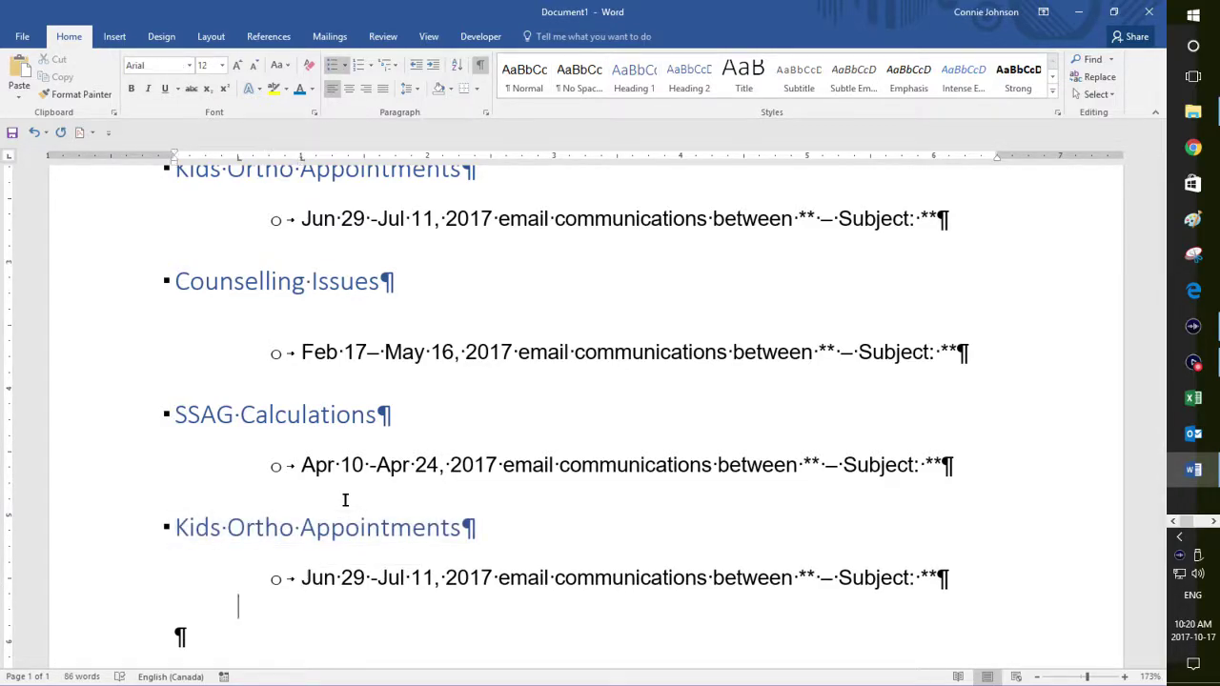
pyautogui.press('Down')
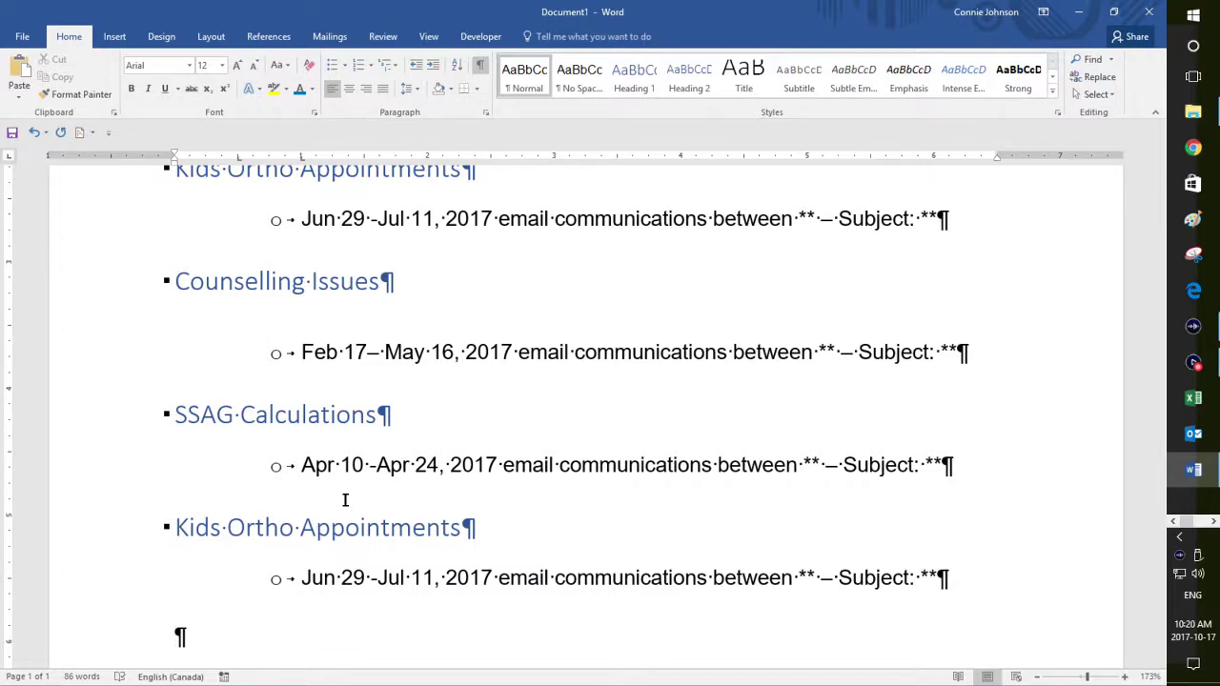
pyautogui.press('Up')
pyautogui.press('Up')
pyautogui.press('Up')
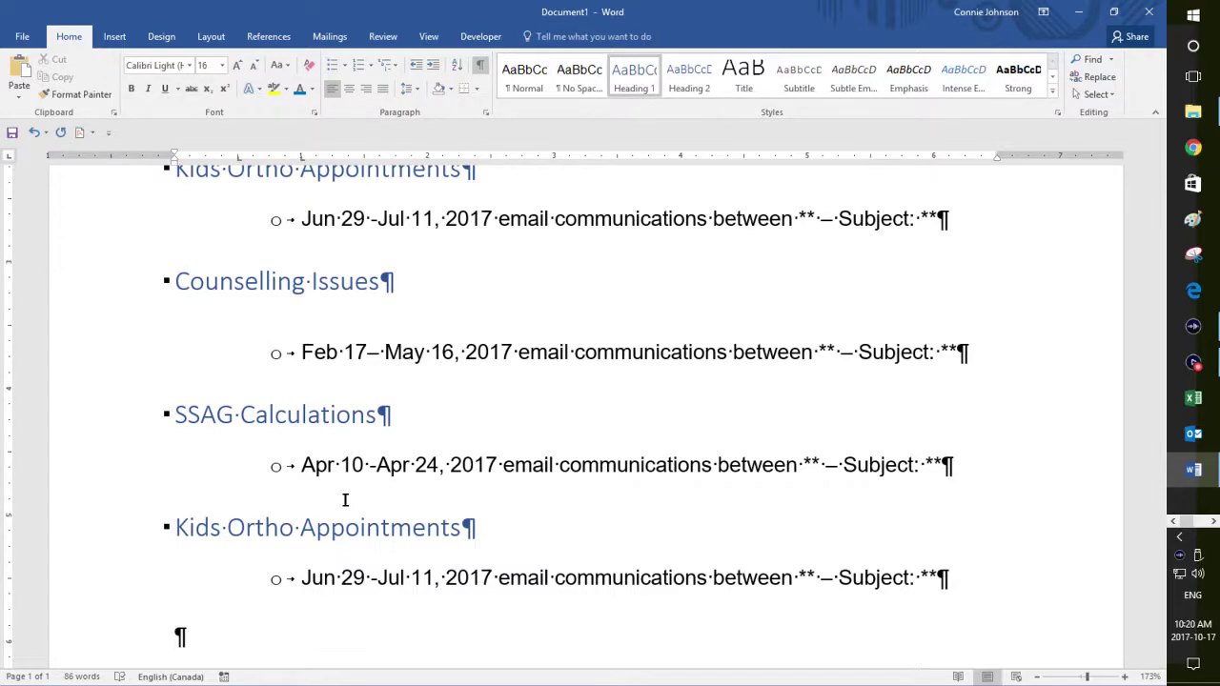
pyautogui.hotkey('shift', 'Down')
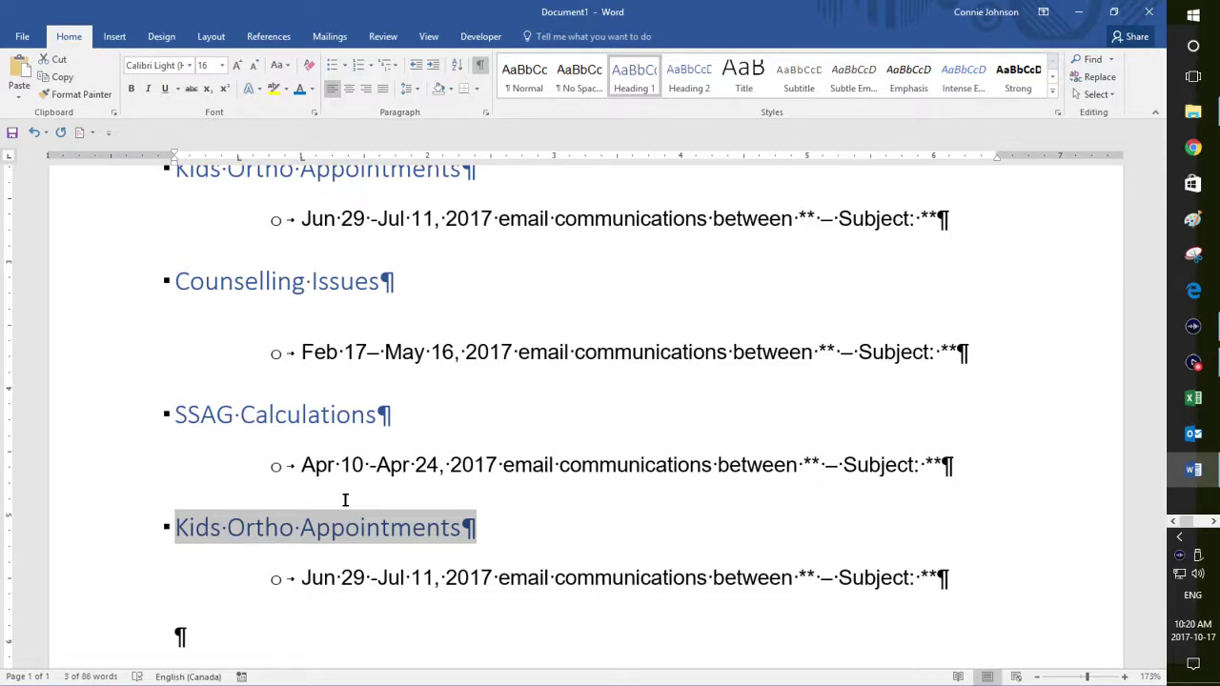
# Make the date range "Feb 17– May 16, 2017" under the first Counselling Issues heading bold and underlined.
pyautogui.press('Up')
pyautogui.press('Up')
pyautogui.press('Up')
pyautogui.press('Up')
pyautogui.press('Up')
pyautogui.press('Up')
pyautogui.press('Up')
pyautogui.press('Up')
pyautogui.press('Up')
pyautogui.press('Up')
pyautogui.press('Up')
pyautogui.press('Up')
pyautogui.press('Up')
pyautogui.press('Up')
pyautogui.press('Up')
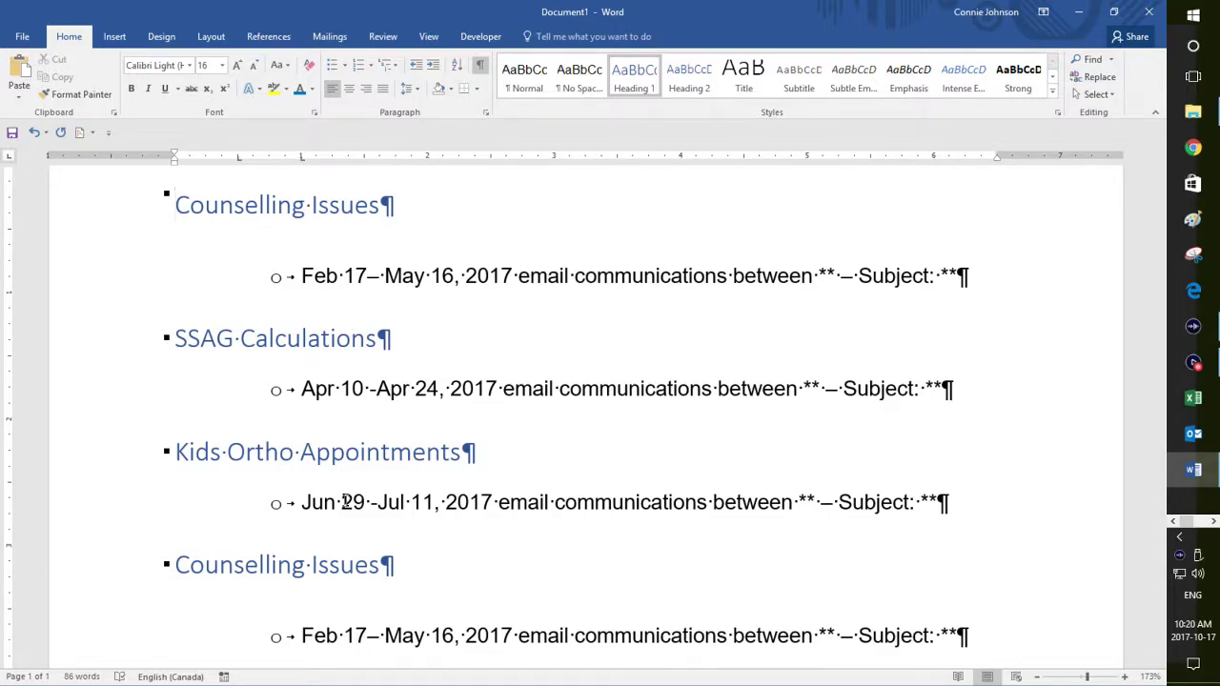
pyautogui.press('Down')
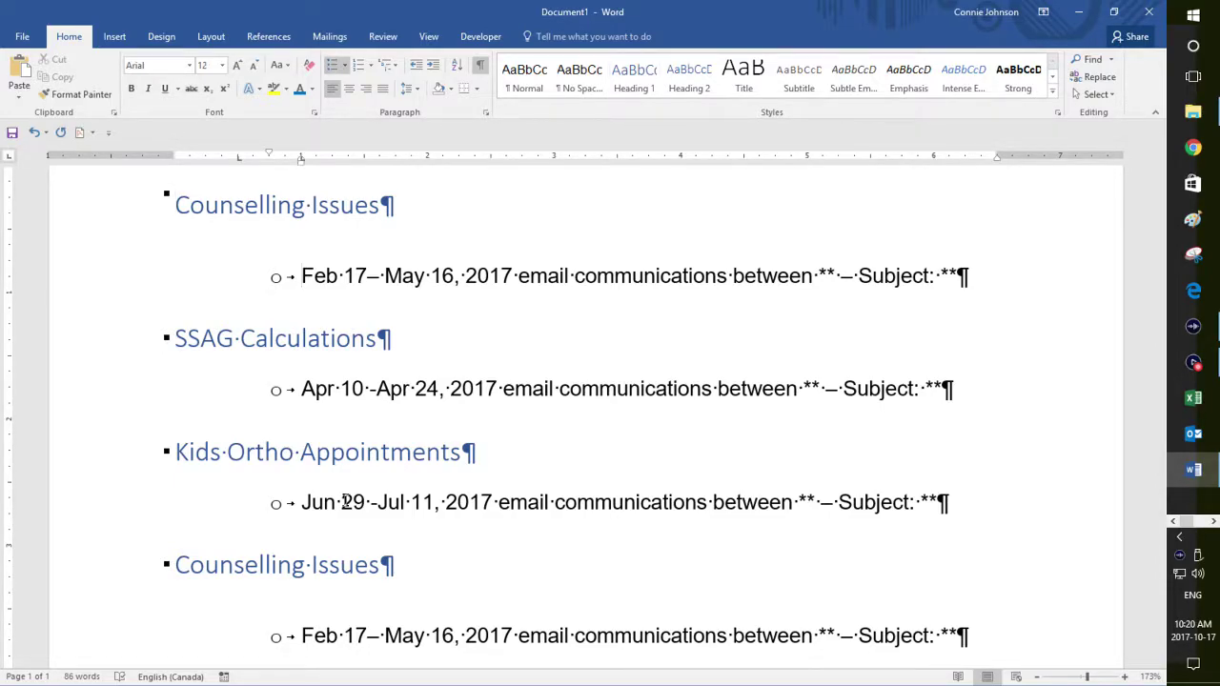
pyautogui.hotkey('ctrl', 'shift', 'Right')
pyautogui.hotkey('ctrl', 'shift', 'Right')
pyautogui.hotkey('ctrl', 'shift', 'Right')
pyautogui.hotkey('ctrl', 'shift', 'Right')
pyautogui.hotkey('ctrl', 'shift', 'Right')
pyautogui.hotkey('ctrl', 'shift', 'Right')
pyautogui.hotkey('ctrl', 'shift', 'Right')
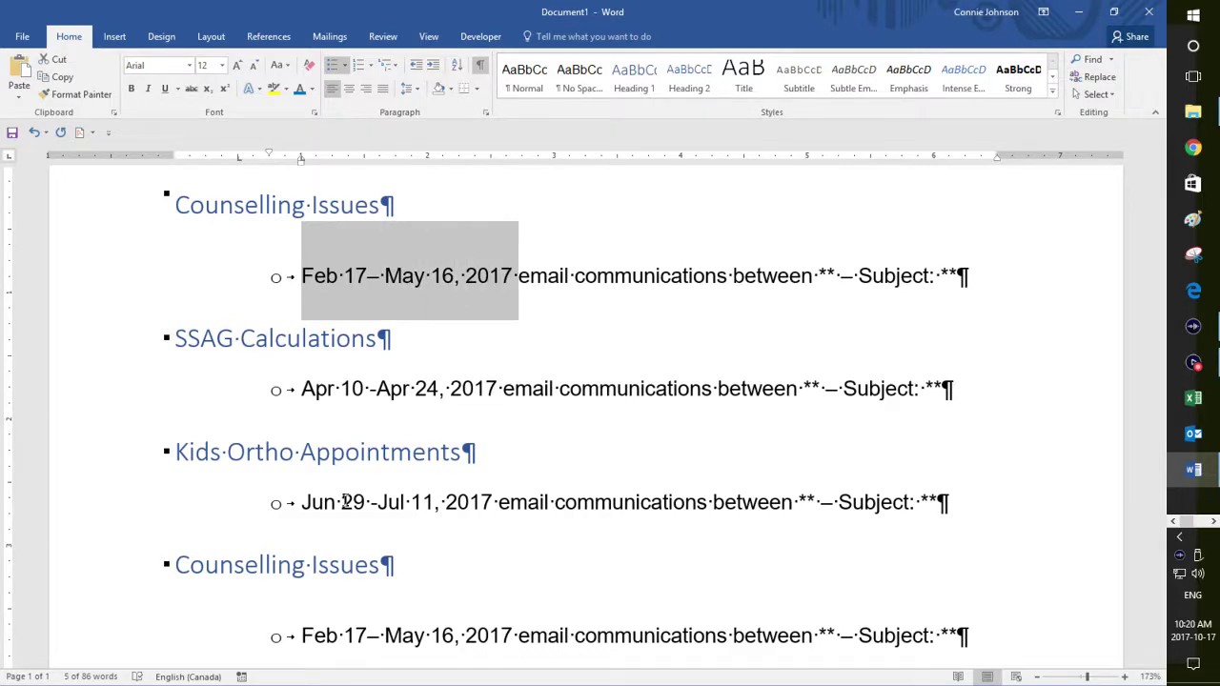
pyautogui.hotkey('shift', 'Left')
pyautogui.hotkey('ctrl', 'b')
pyautogui.hotkey('ctrl', 'u')
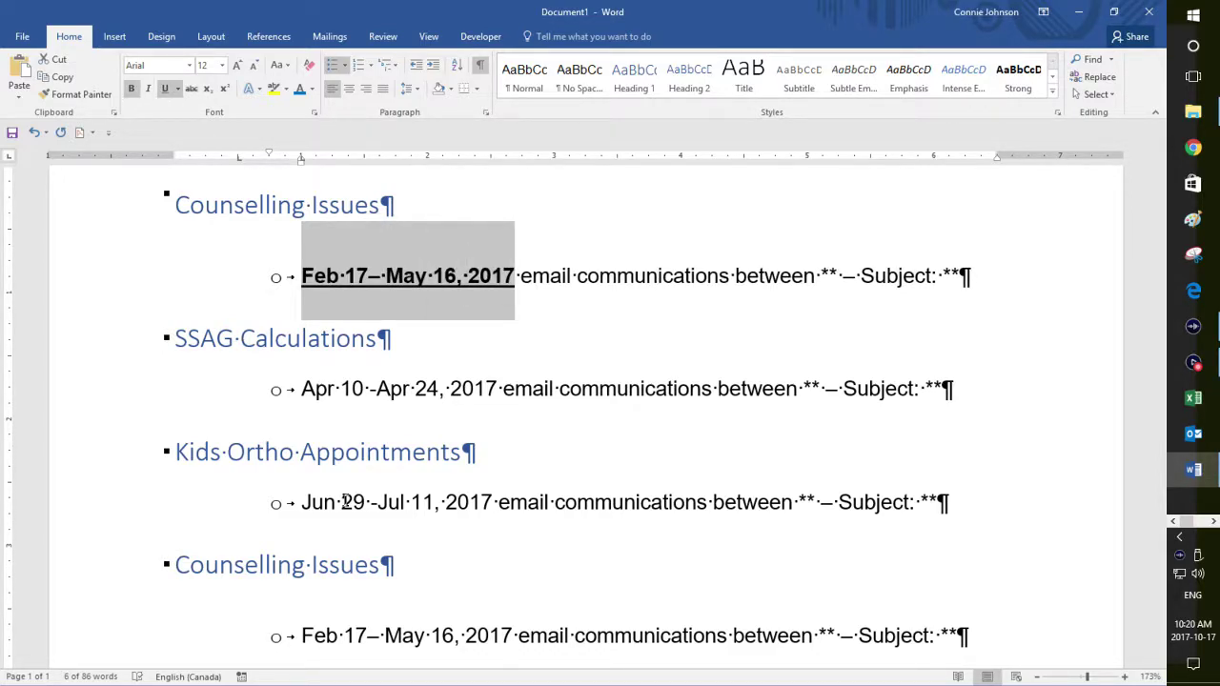
# Underline and bold the date range "Apr 10 -Apr 24, 2017" under the first SSAG Calculations heading.
pyautogui.press('Down')
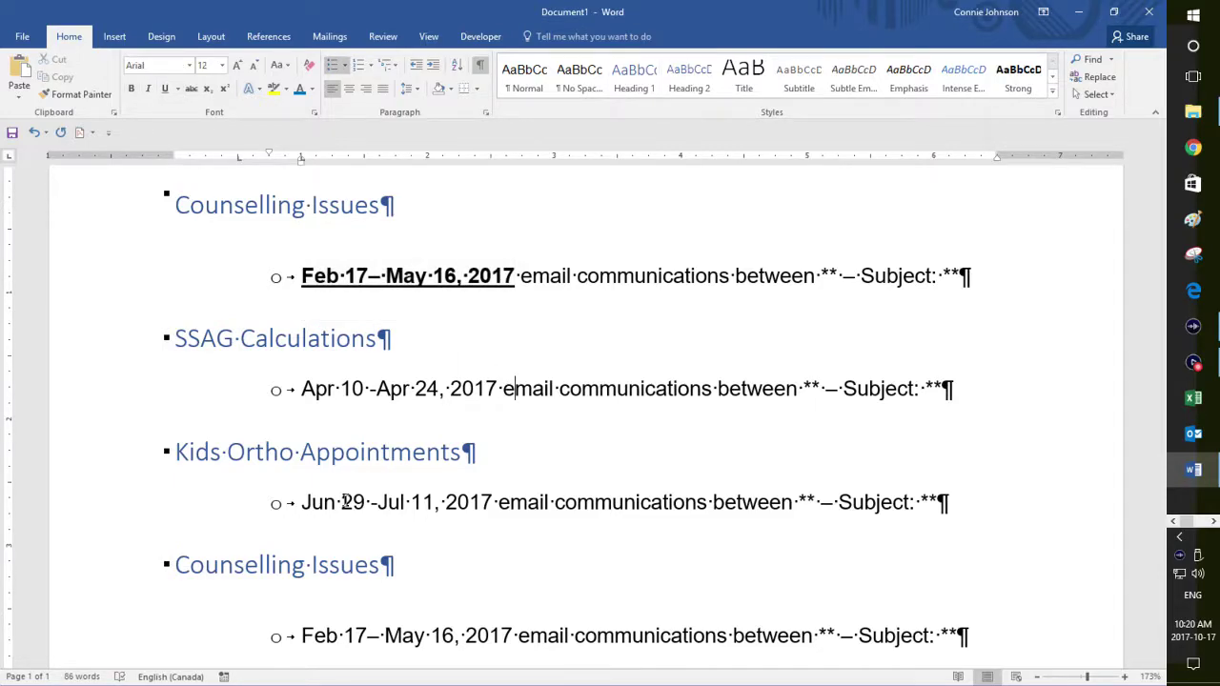
pyautogui.press('Left')
pyautogui.press('Left')
pyautogui.hotkey('ctrl', 'shift', 'Left')
pyautogui.hotkey('ctrl', 'shift', 'Left')
pyautogui.hotkey('ctrl', 'shift', 'Left')
pyautogui.hotkey('ctrl', 'shift', 'Left')
pyautogui.hotkey('ctrl', 'shift', 'Left')
pyautogui.hotkey('ctrl', 'shift', 'Left')
pyautogui.hotkey('ctrl', 'shift', 'Left')
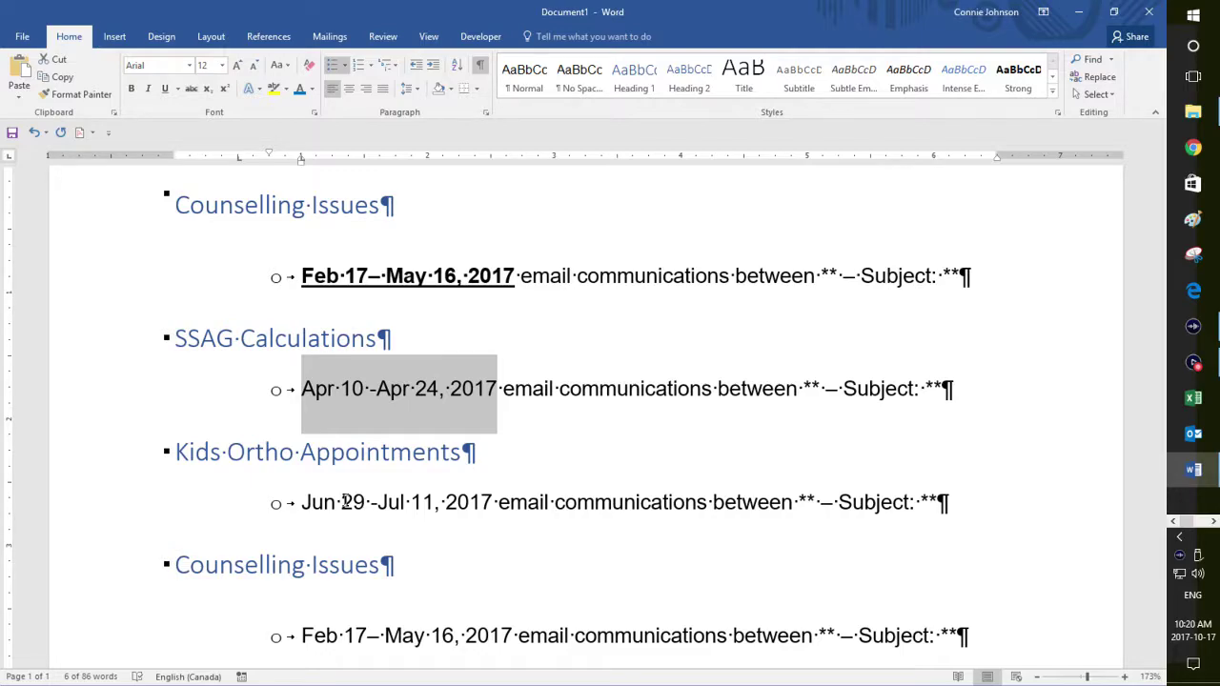
pyautogui.hotkey('ctrl', 'u')
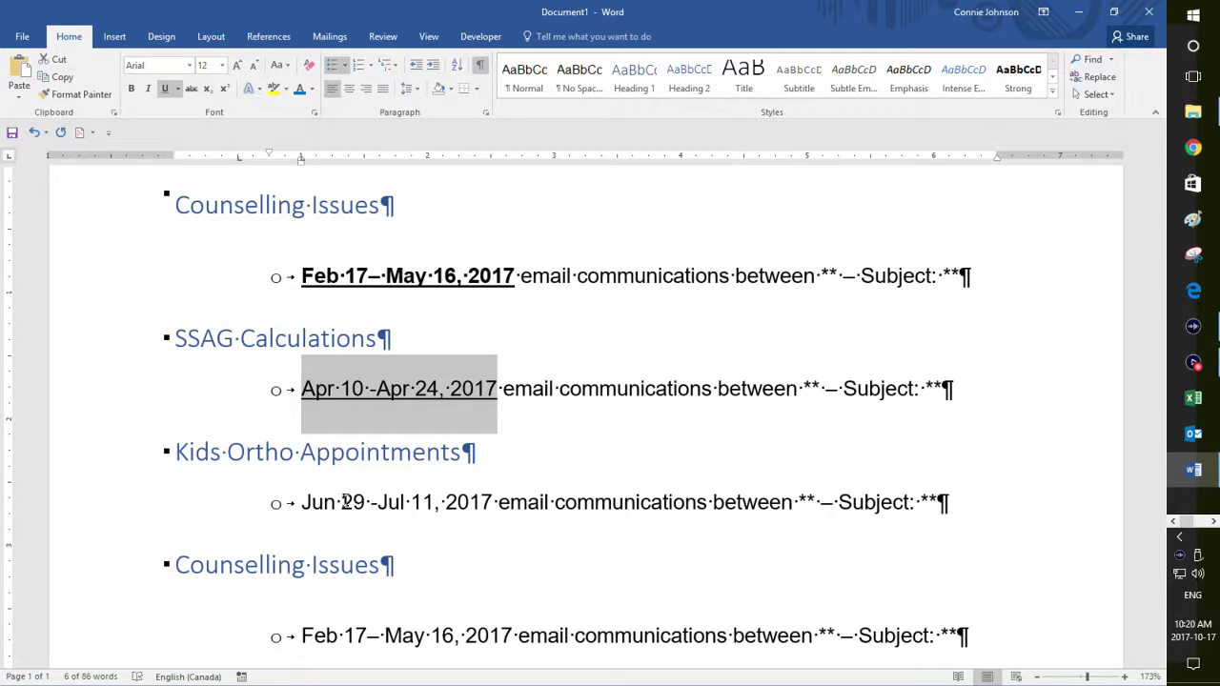
pyautogui.hotkey('ctrl', 'b')
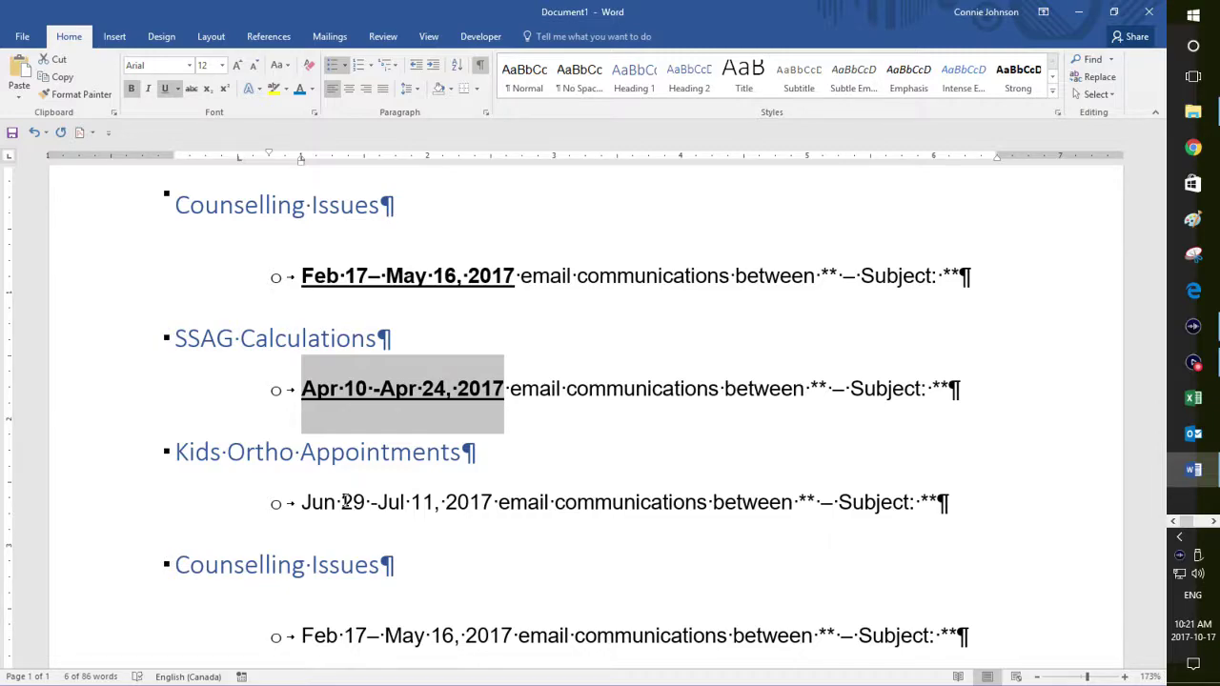
# Bold and underline the date range "Jun 29 -Jul 11, 2017" under the first Kids Ortho Appointments heading.
pyautogui.press('Down')
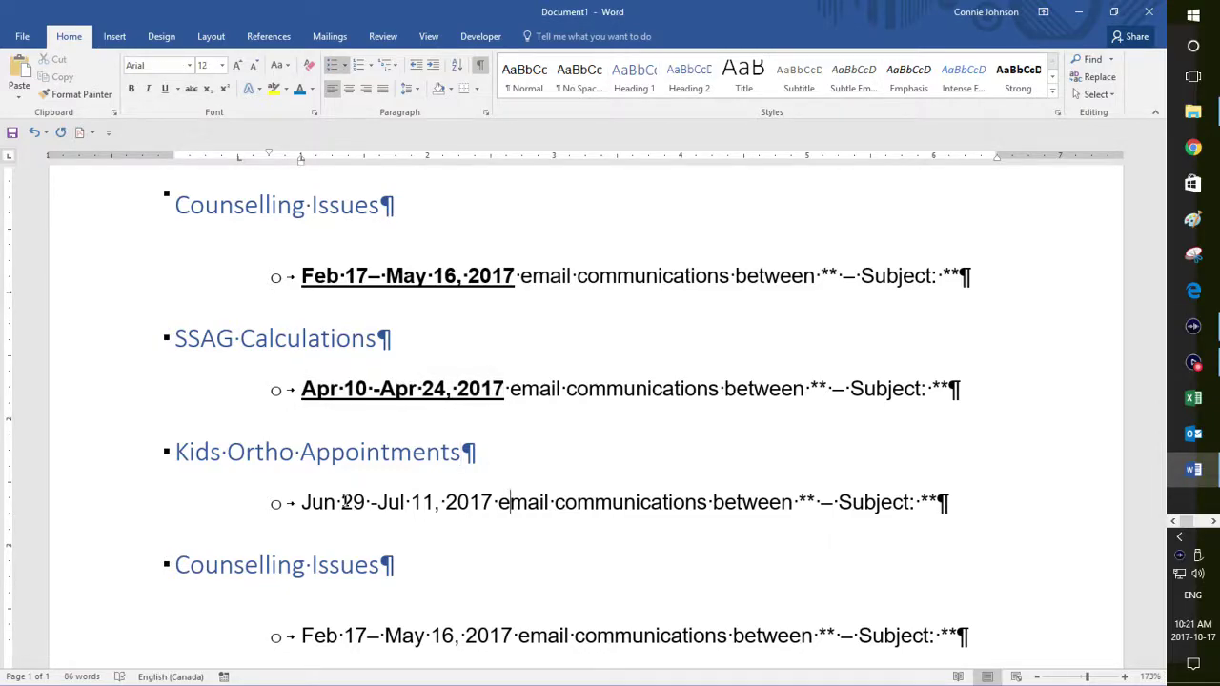
pyautogui.press('Left')
pyautogui.press('Left')
pyautogui.press('Left')
pyautogui.press('Left')
pyautogui.press('Left')
pyautogui.press('Left')
pyautogui.hotkey('ctrl', 'Right')
pyautogui.press('Left')
pyautogui.hotkey('ctrl', 'shift', 'Left')
pyautogui.hotkey('shift', 'Left')
pyautogui.hotkey('ctrl', 'shift', 'Left')
pyautogui.hotkey('ctrl', 'shift', 'Left')
pyautogui.hotkey('ctrl', 'shift', 'Left')
pyautogui.hotkey('ctrl', 'shift', 'Left')
pyautogui.hotkey('ctrl', 'shift', 'Left')
pyautogui.hotkey('ctrl', 'shift', 'Left')
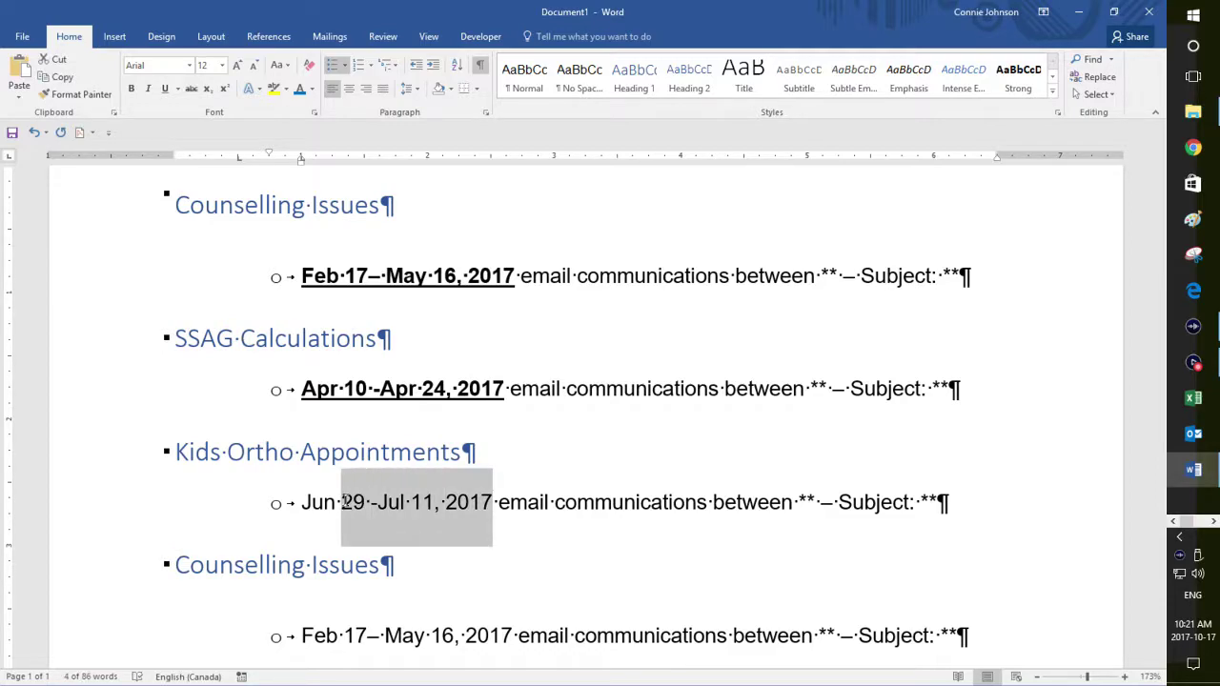
pyautogui.hotkey('ctrl', 'b')
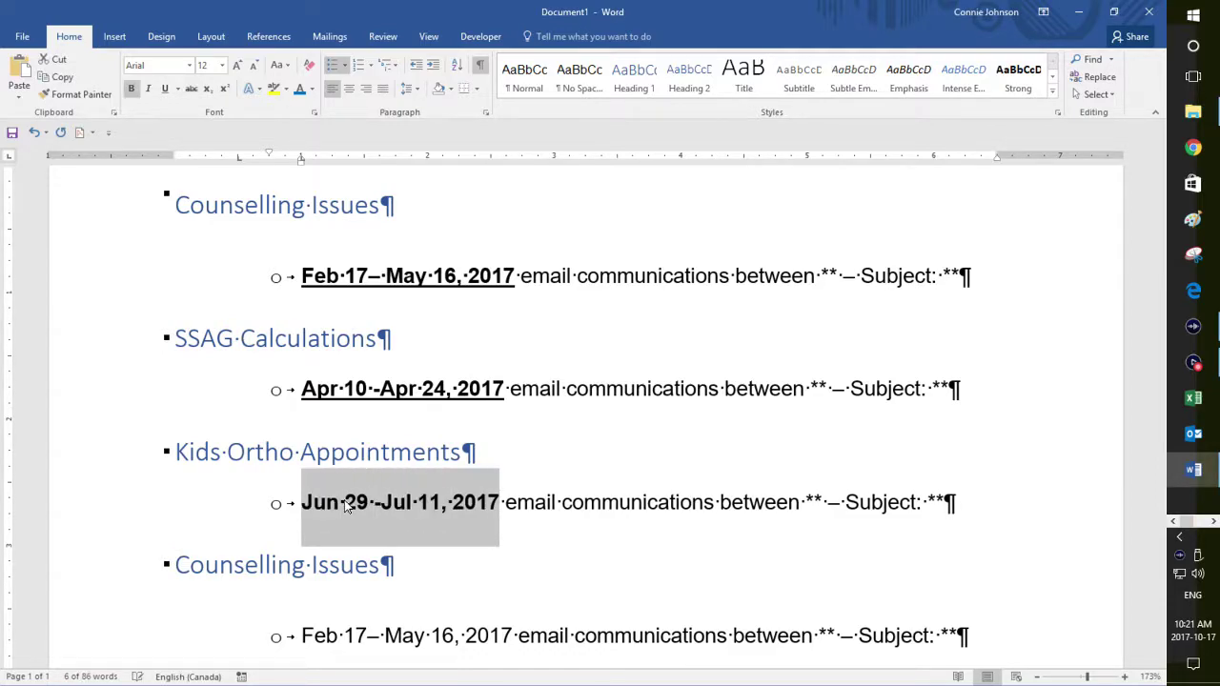
pyautogui.hotkey('ctrl', 'u')
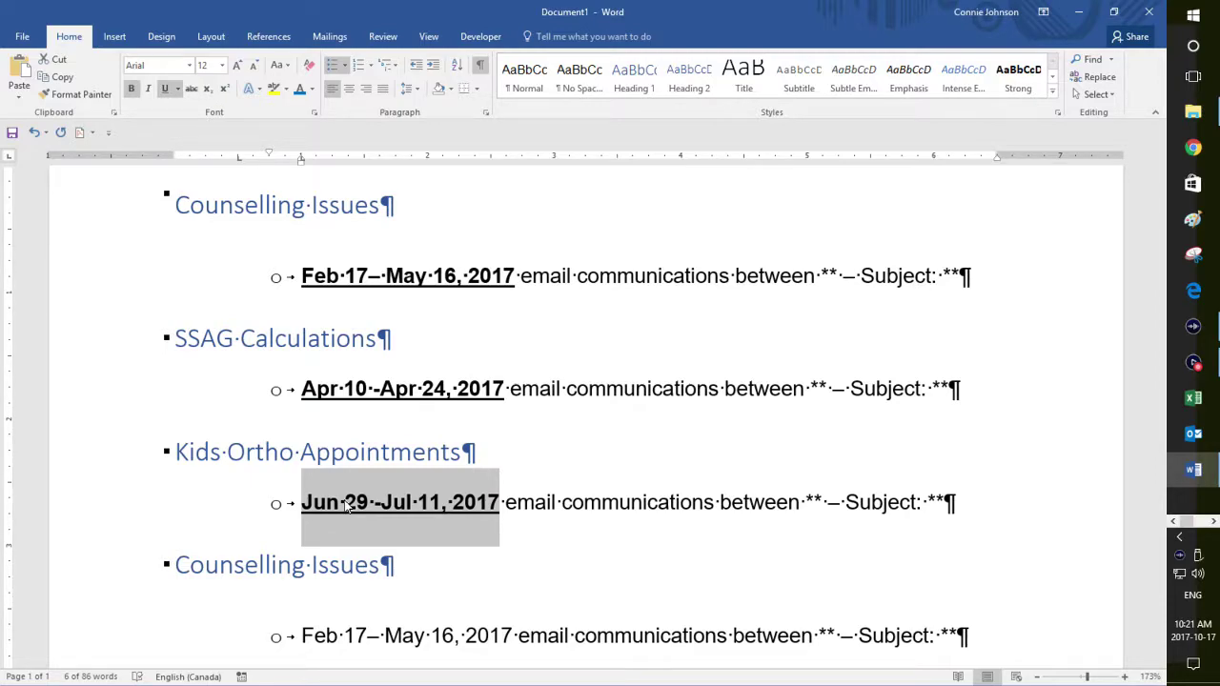
# Underline and bold the date range "Feb 17– May 16, 2017" under the second Counselling Issues heading.
pyautogui.press('Down')
pyautogui.press('Down')
pyautogui.press('Right')
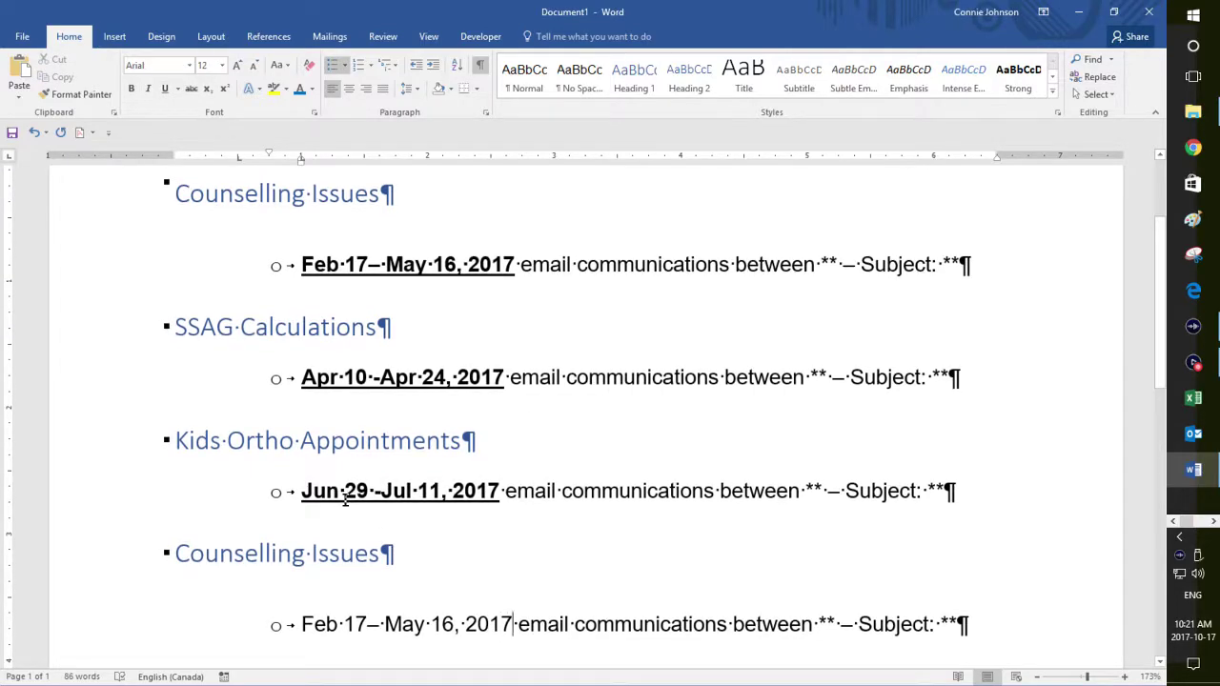
pyautogui.hotkey('ctrl', 'shift', 'Left')
pyautogui.hotkey('ctrl', 'shift', 'Left')
pyautogui.hotkey('ctrl', 'shift', 'Left')
pyautogui.hotkey('ctrl', 'shift', 'Left')
pyautogui.hotkey('ctrl', 'shift', 'Left')
pyautogui.hotkey('ctrl', 'shift', 'Left')
pyautogui.hotkey('ctrl', 'shift', 'Left')
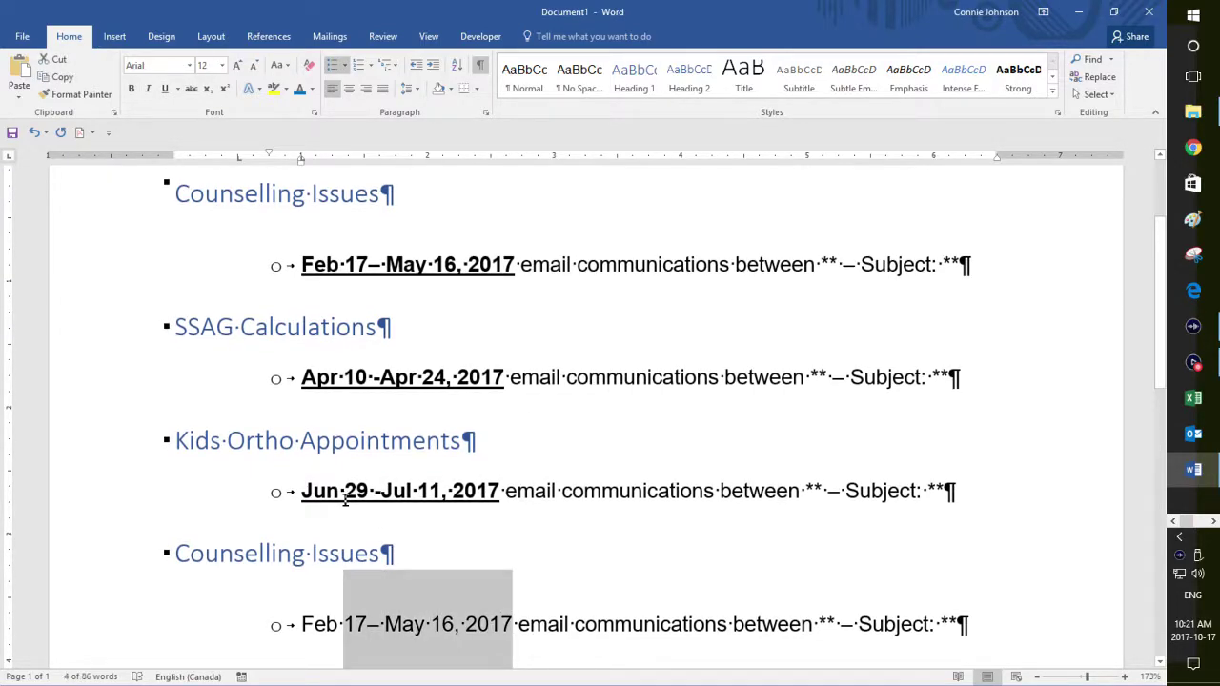
pyautogui.hotkey('ctrl', 'u')
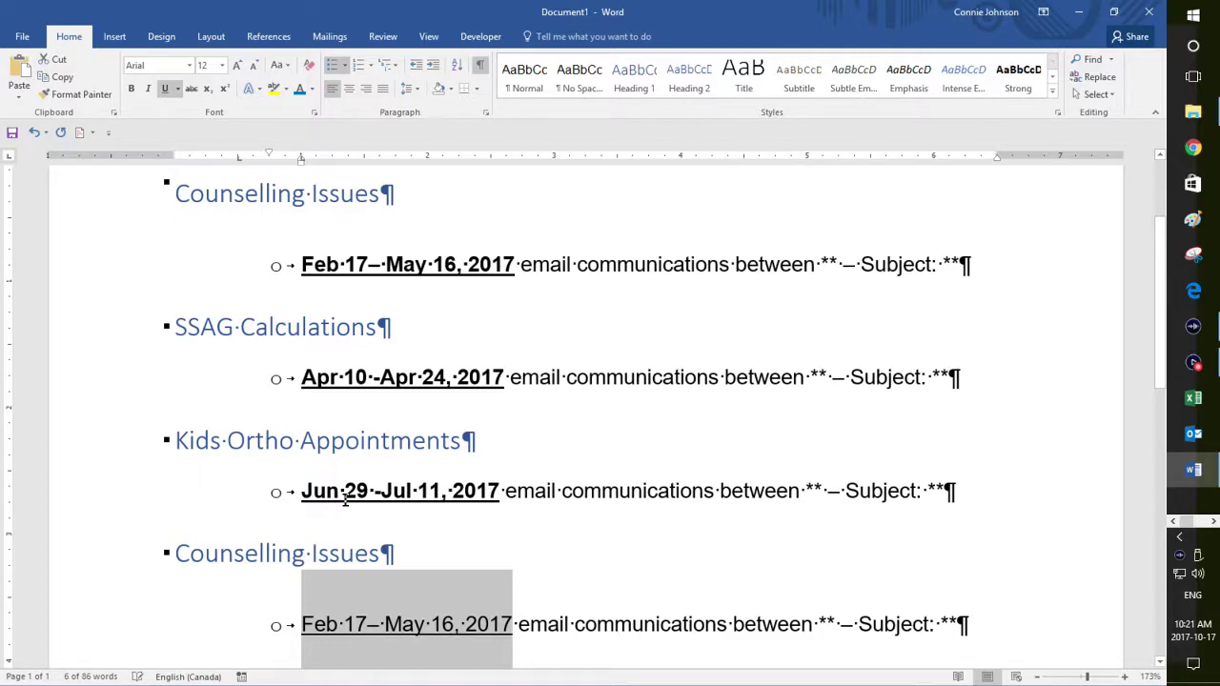
pyautogui.hotkey('ctrl', 'b')
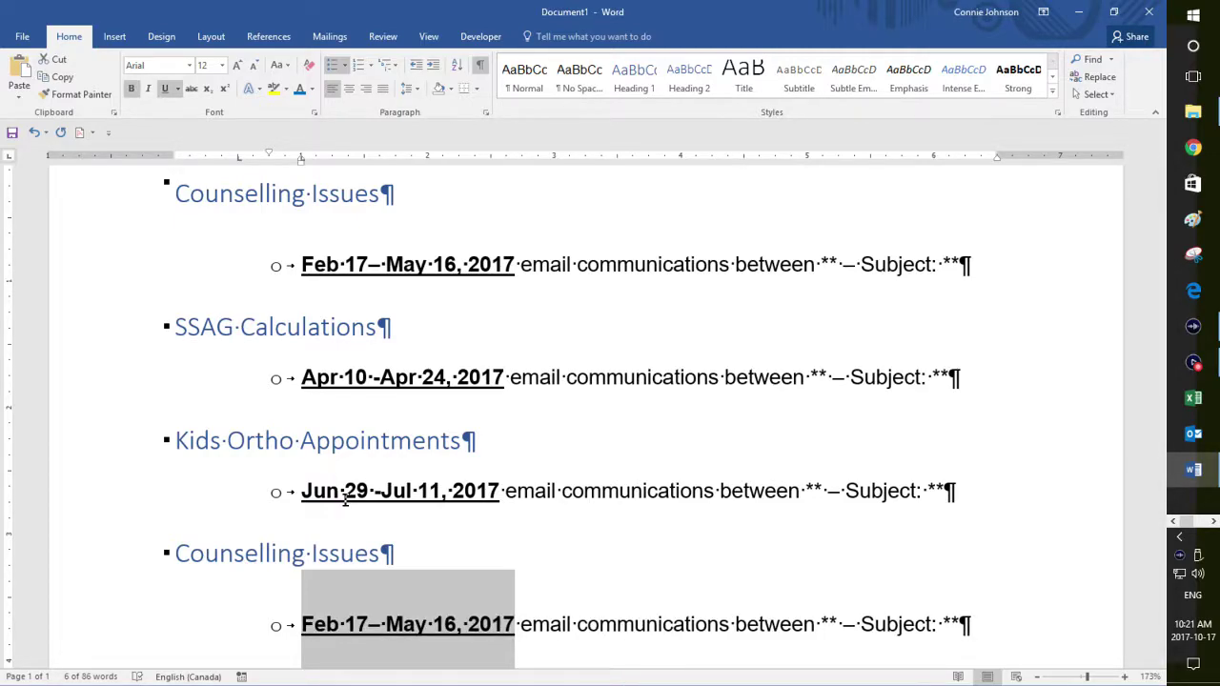
# Reselect the date range under the second Counselling Issues heading and toggle its bold formatting off and back on.
pyautogui.press('Down')
pyautogui.press('Down')
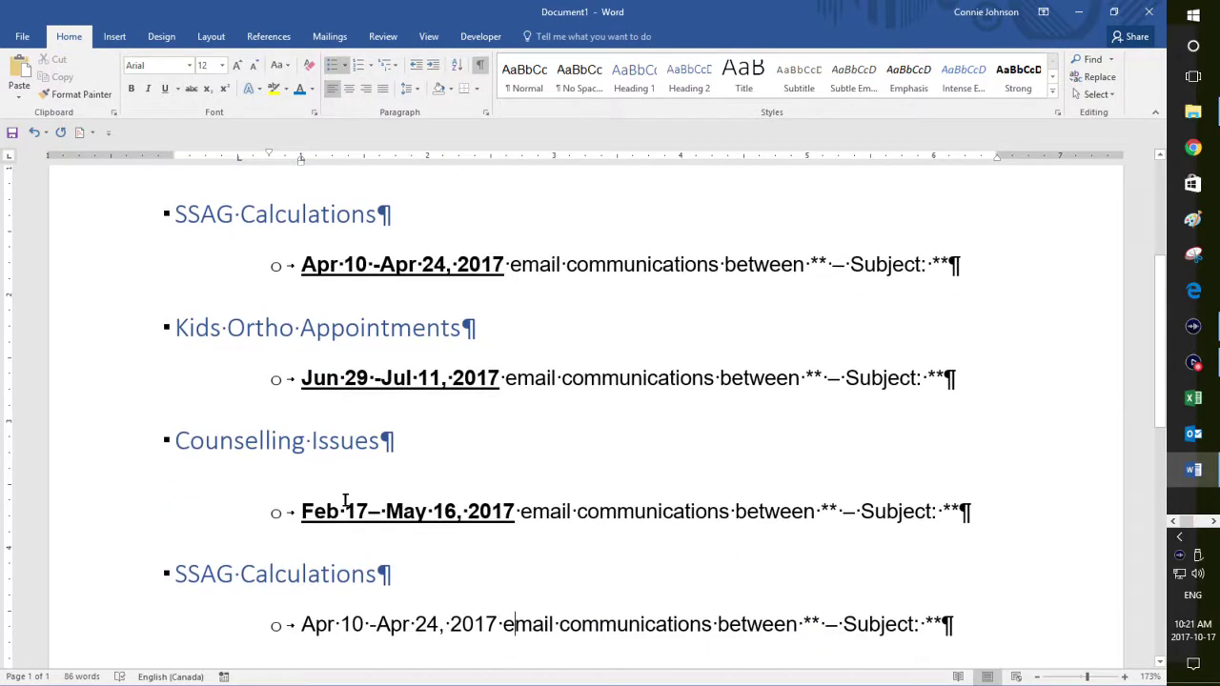
pyautogui.press('Up')
pyautogui.press('Up')
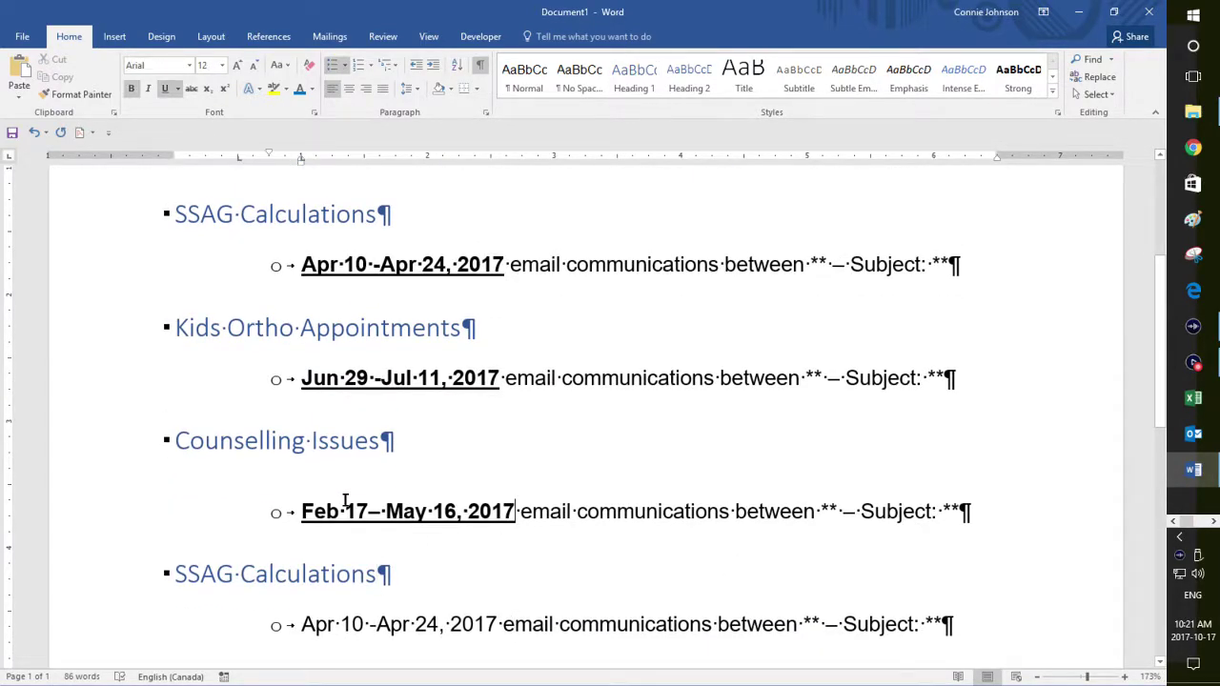
pyautogui.hotkey('ctrl', 'shift', 'Left')
pyautogui.hotkey('shift', 'Left')
pyautogui.hotkey('ctrl', 'shift', 'Left')
pyautogui.hotkey('ctrl', 'shift', 'Left')
pyautogui.hotkey('ctrl', 'shift', 'Left')
pyautogui.hotkey('ctrl', 'shift', 'Left')
pyautogui.hotkey('ctrl', 'shift', 'Left')
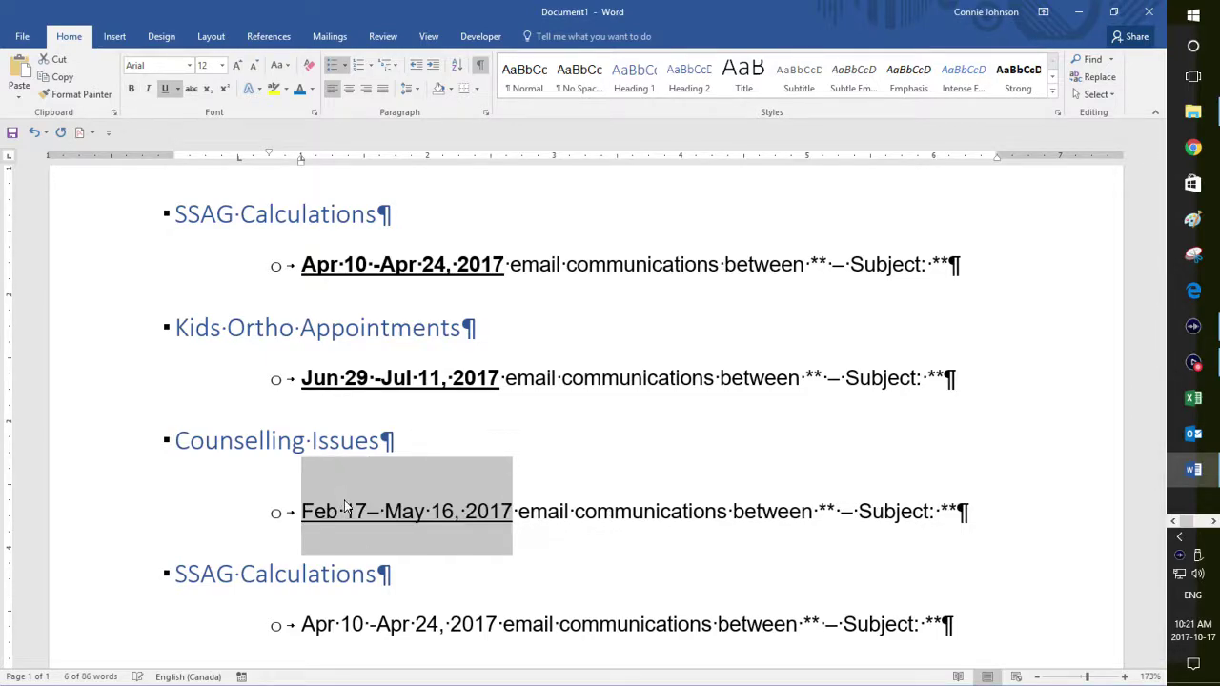
pyautogui.hotkey('ctrl', 'u')
pyautogui.hotkey('ctrl', 'u')
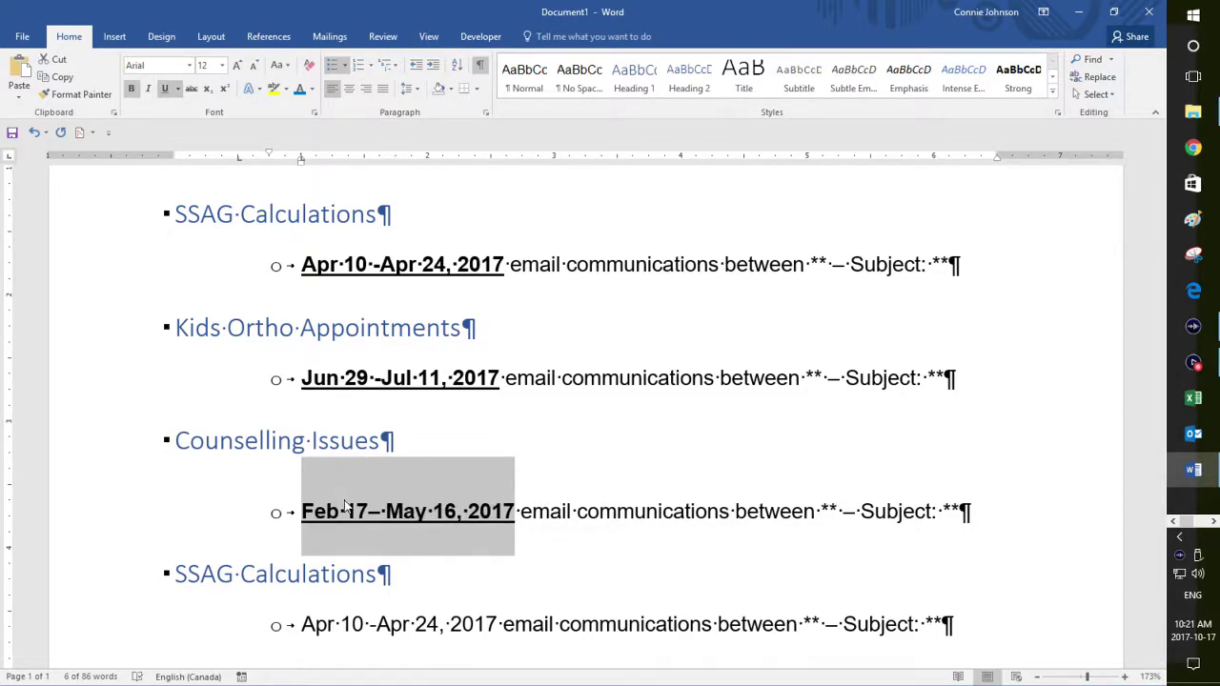
# Underline and bold the date range "Apr 10 -Apr 24, 2017" under the second SSAG Calculations heading.
pyautogui.press('Down')
pyautogui.press('Down')
pyautogui.press('Left')
pyautogui.press('Left')
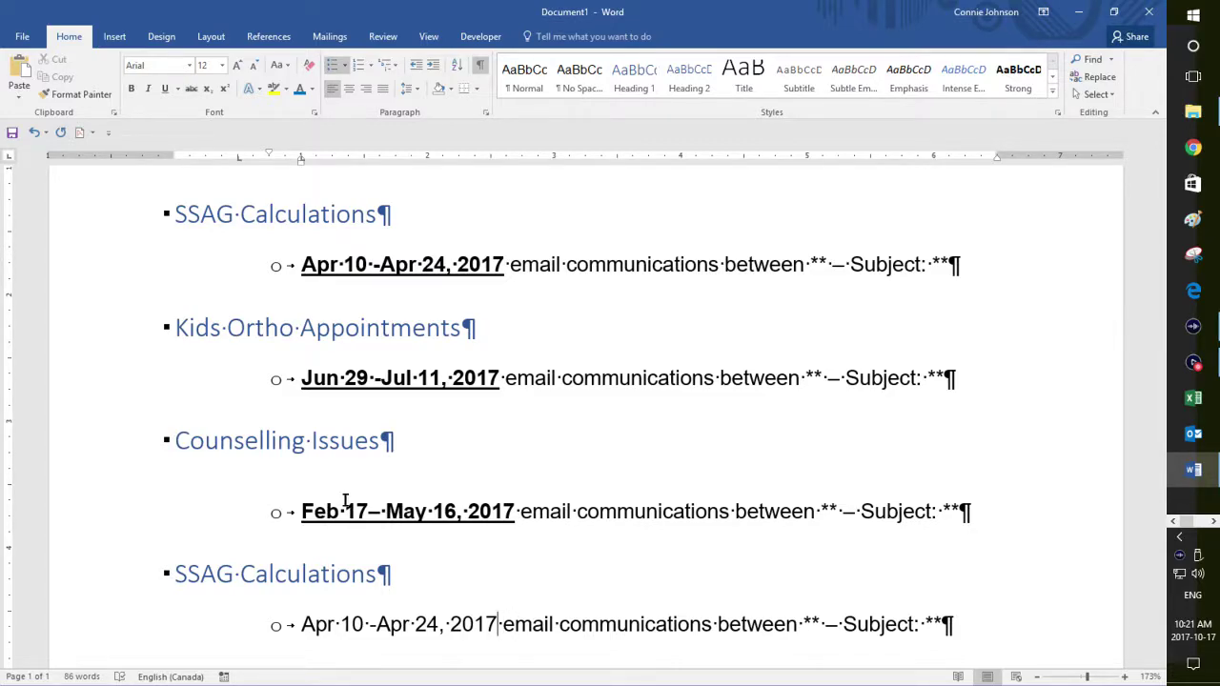
pyautogui.hotkey('ctrl', 'shift', 'Left')
pyautogui.hotkey('ctrl', 'shift', 'Left')
pyautogui.hotkey('ctrl', 'shift', 'Left')
pyautogui.hotkey('ctrl', 'shift', 'Left')
pyautogui.hotkey('ctrl', 'shift', 'Left')
pyautogui.hotkey('ctrl', 'shift', 'Left')
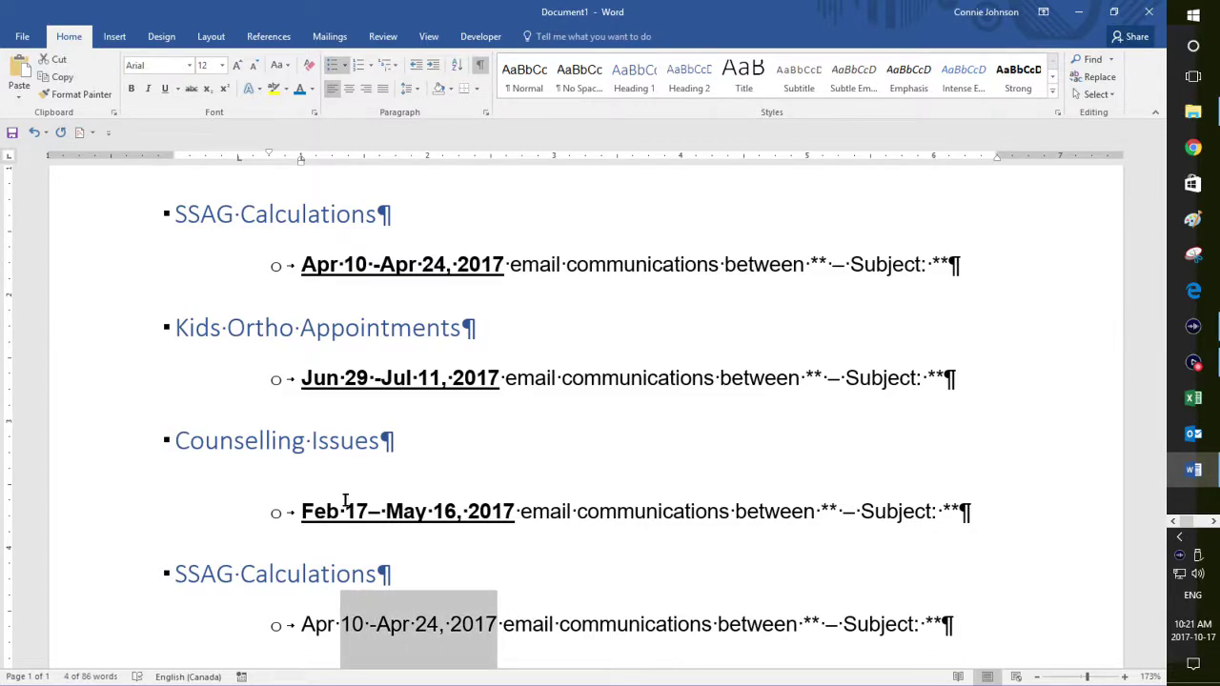
pyautogui.hotkey('ctrl', 'shift', 'Left')
pyautogui.hotkey('ctrl', 'u')
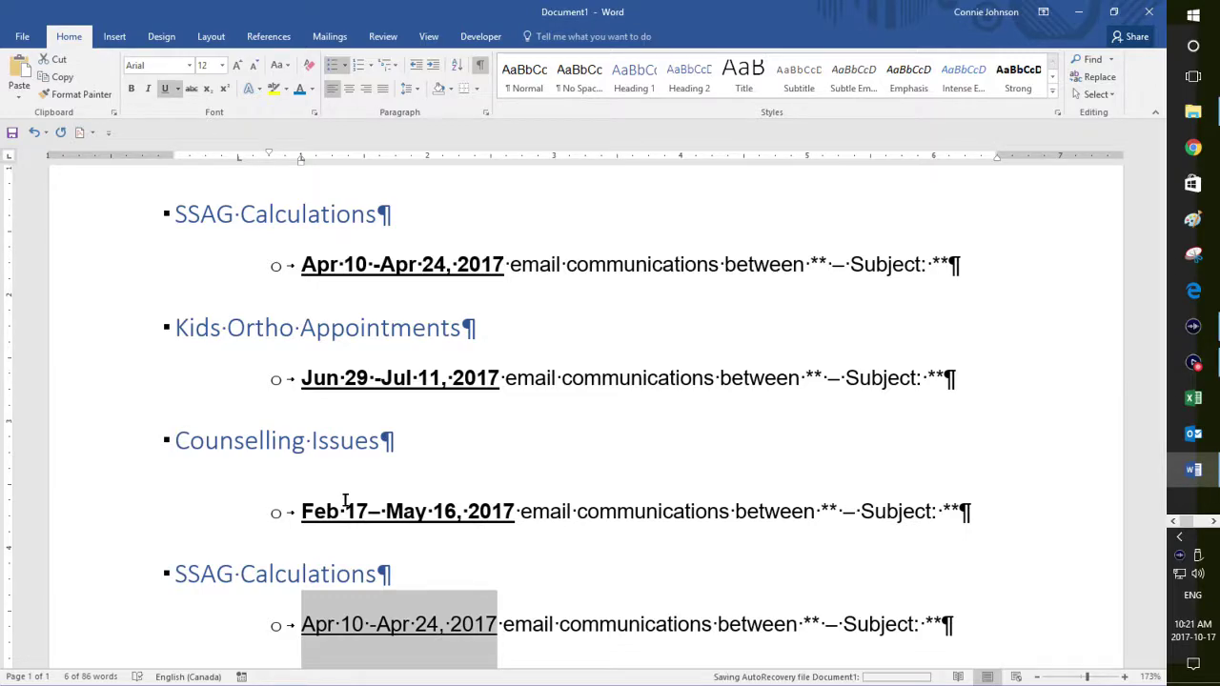
pyautogui.hotkey('ctrl', 'b')
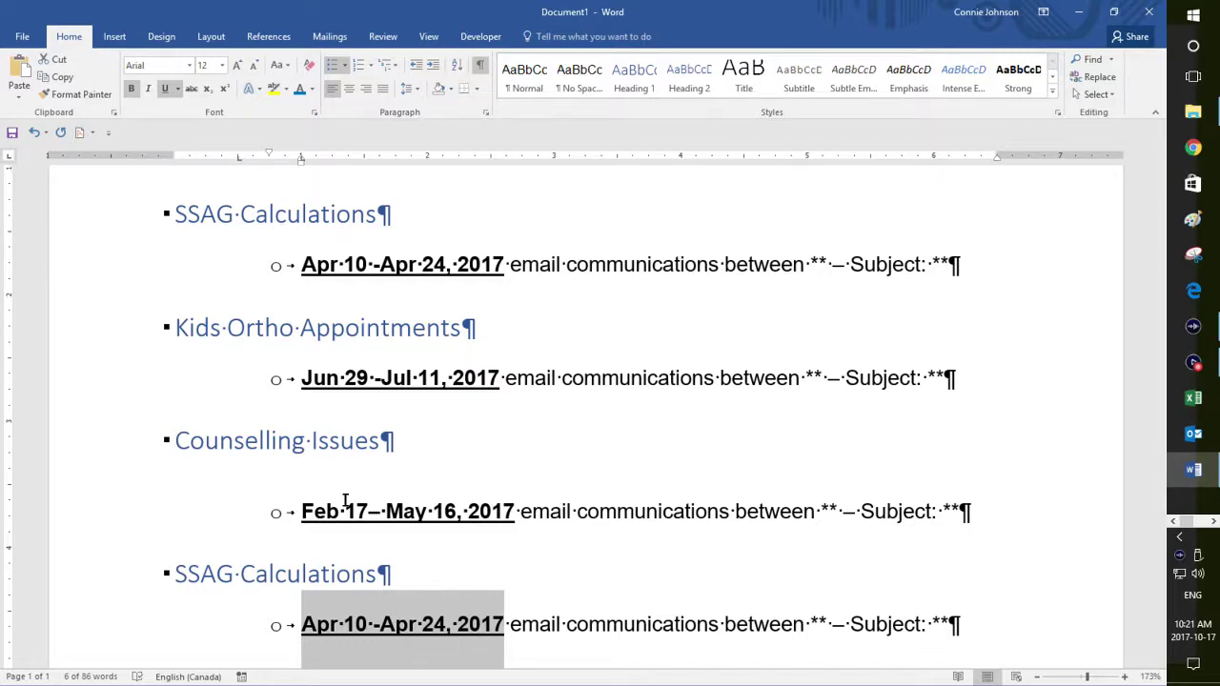
# Bold and underline the date range "Jun 29 -Jul 11, 2017" under the second Kids Ortho Appointments heading, and place the cursor at the document's end.
pyautogui.press('Down')
pyautogui.press('Down')
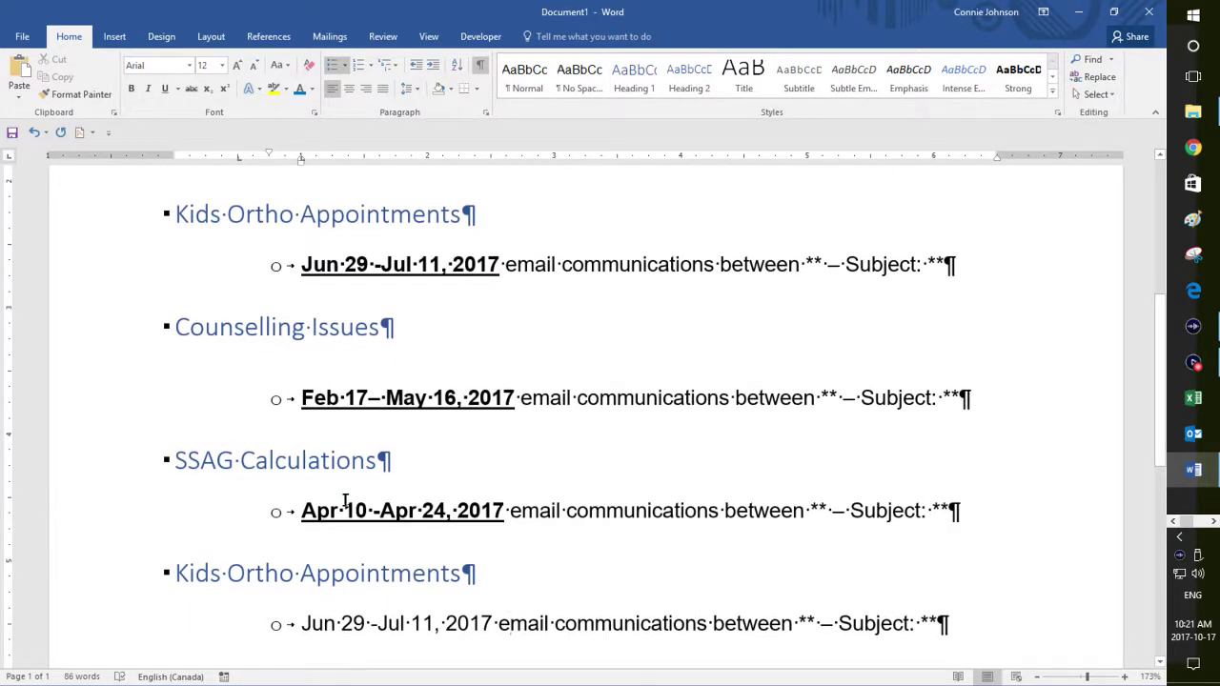
pyautogui.hotkey('ctrl', 'shift', 'Left')
pyautogui.hotkey('ctrl', 'shift', 'Left')
pyautogui.hotkey('ctrl', 'shift', 'Left')
pyautogui.hotkey('ctrl', 'shift', 'Left')
pyautogui.hotkey('ctrl', 'shift', 'Left')
pyautogui.hotkey('ctrl', 'shift', 'Left')
pyautogui.hotkey('ctrl', 'shift', 'Left')
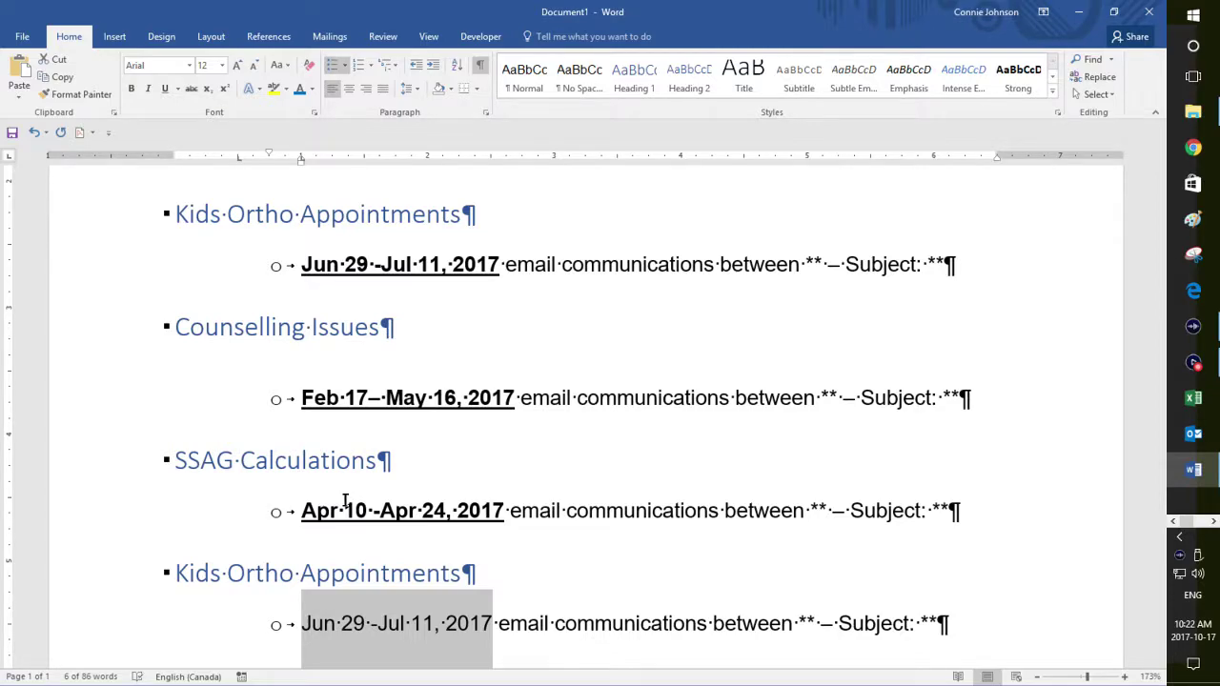
pyautogui.hotkey('ctrl', 'b')
pyautogui.hotkey('ctrl', 'u')
pyautogui.hotkey('ctrl', 'End')
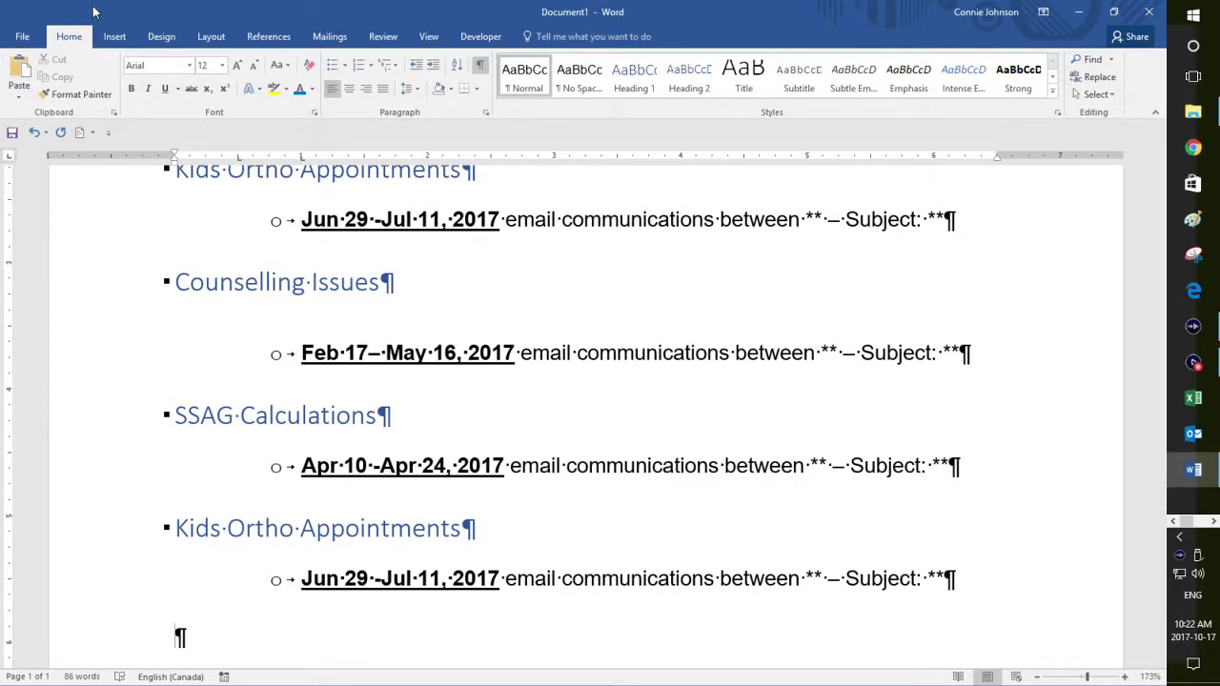
pyautogui.click(109, 134)
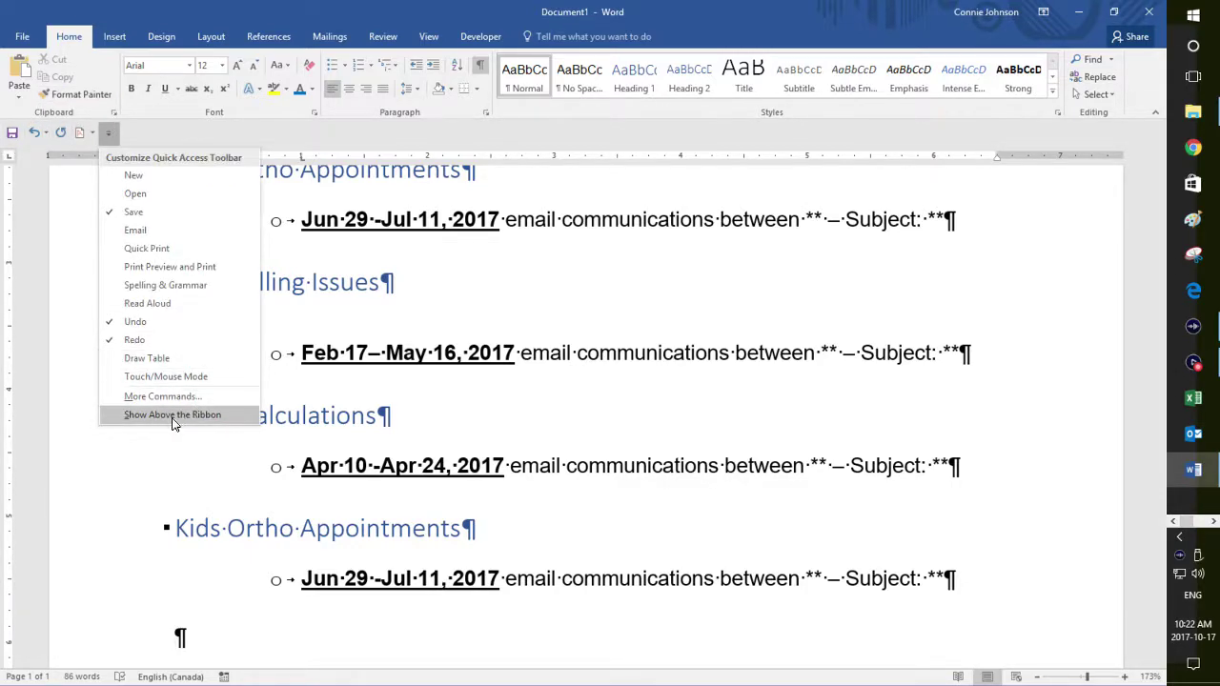
pyautogui.click(124, 439)
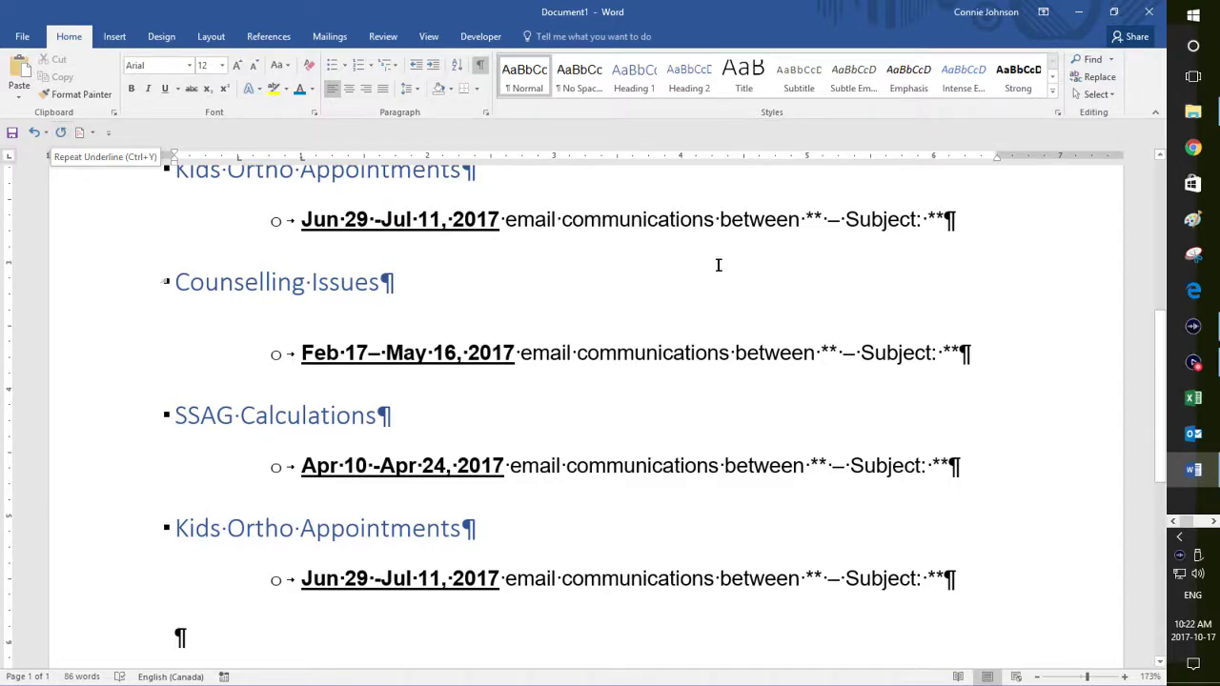
# Change the font color of "** – Subject: **" in the first Kids Ortho Appointments entry to standard red.
pyautogui.click(808, 218)
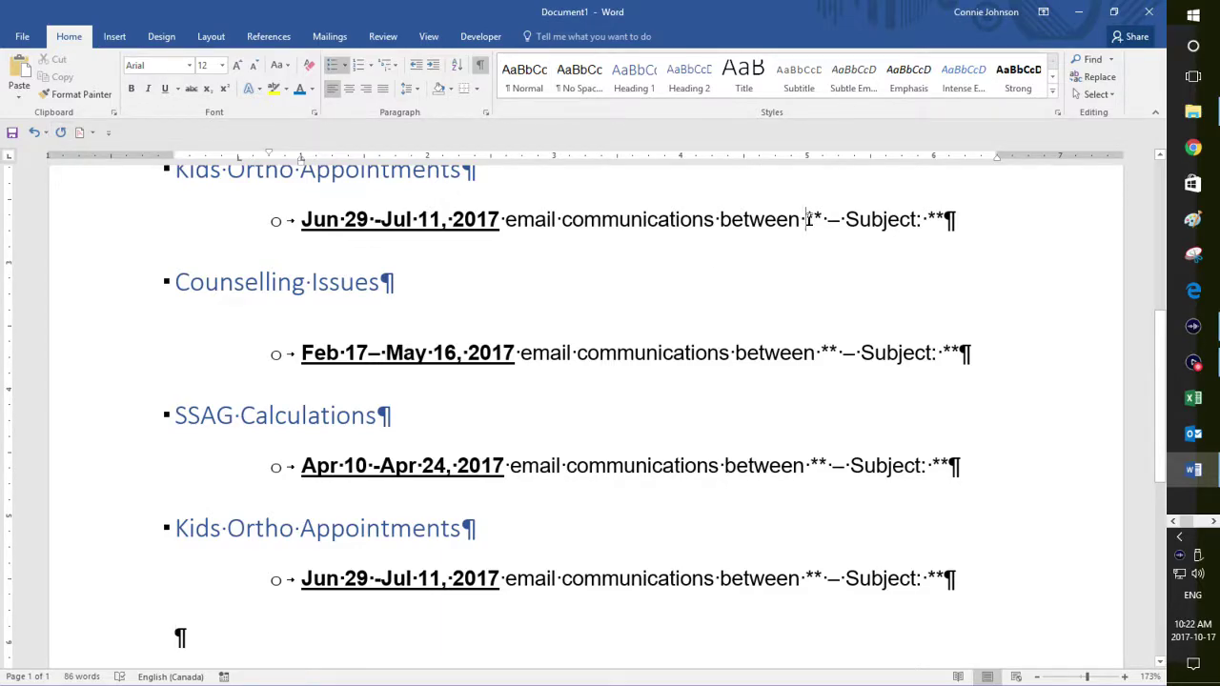
pyautogui.doubleClick(808, 218)
pyautogui.hotkey('shift', 'End')
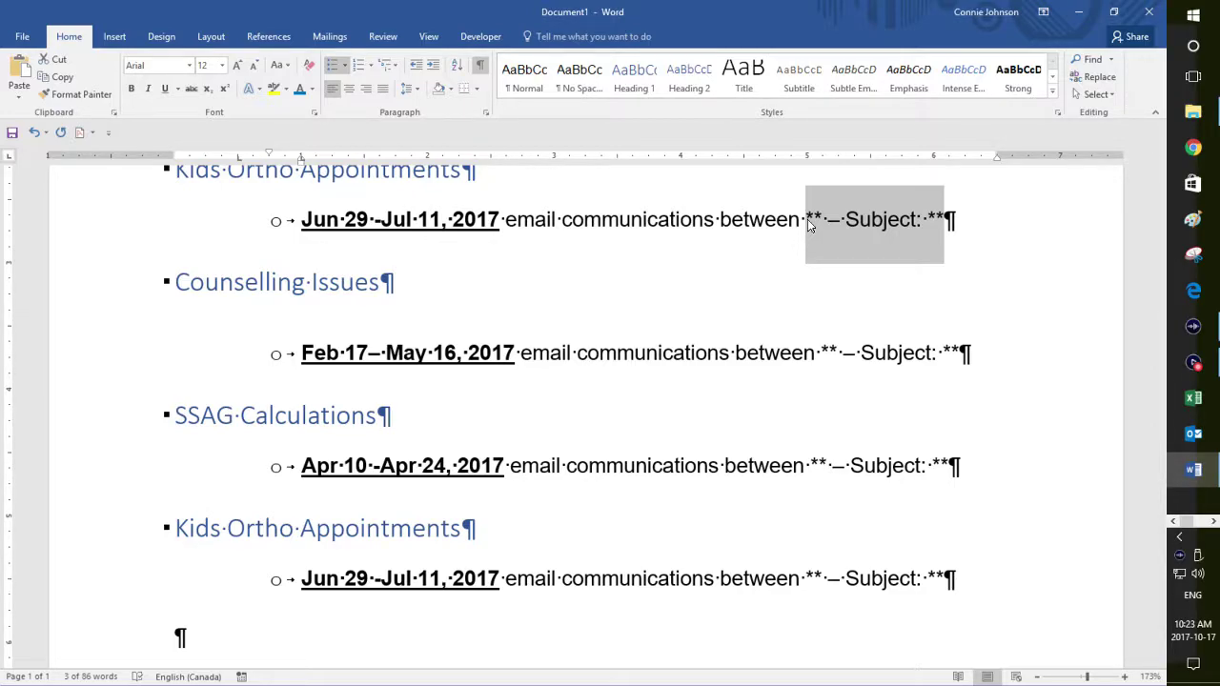
pyautogui.press('alt')
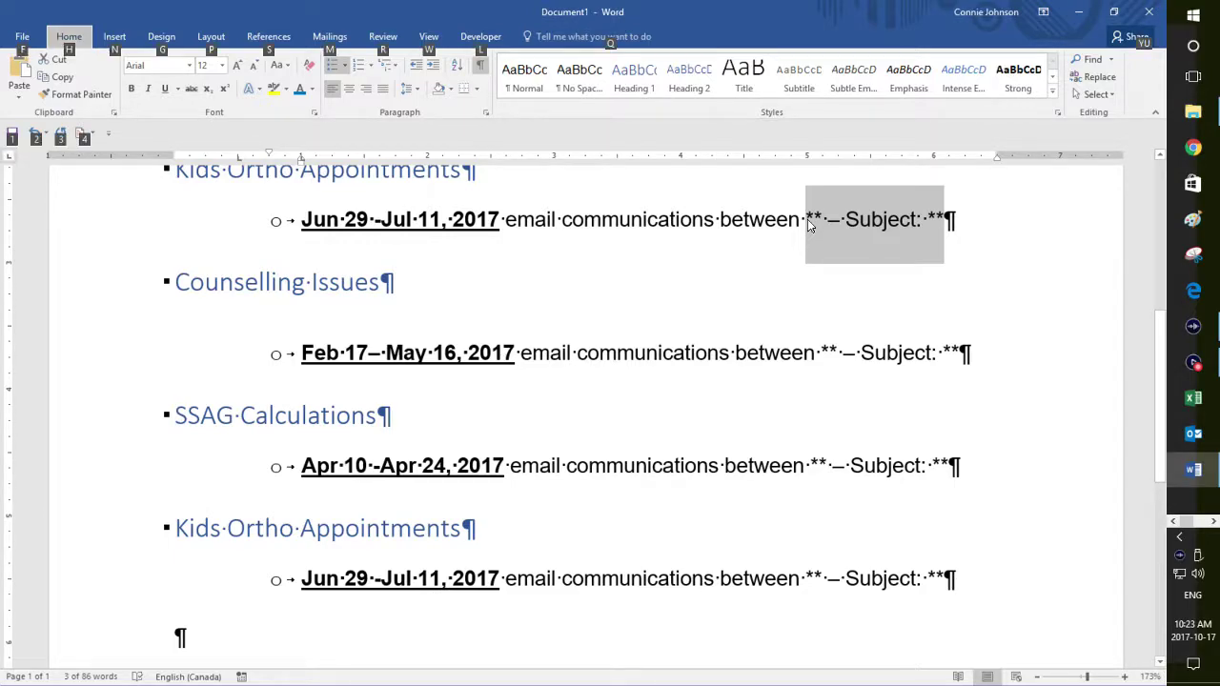
pyautogui.press('h')
pyautogui.press('f')
pyautogui.press('c')
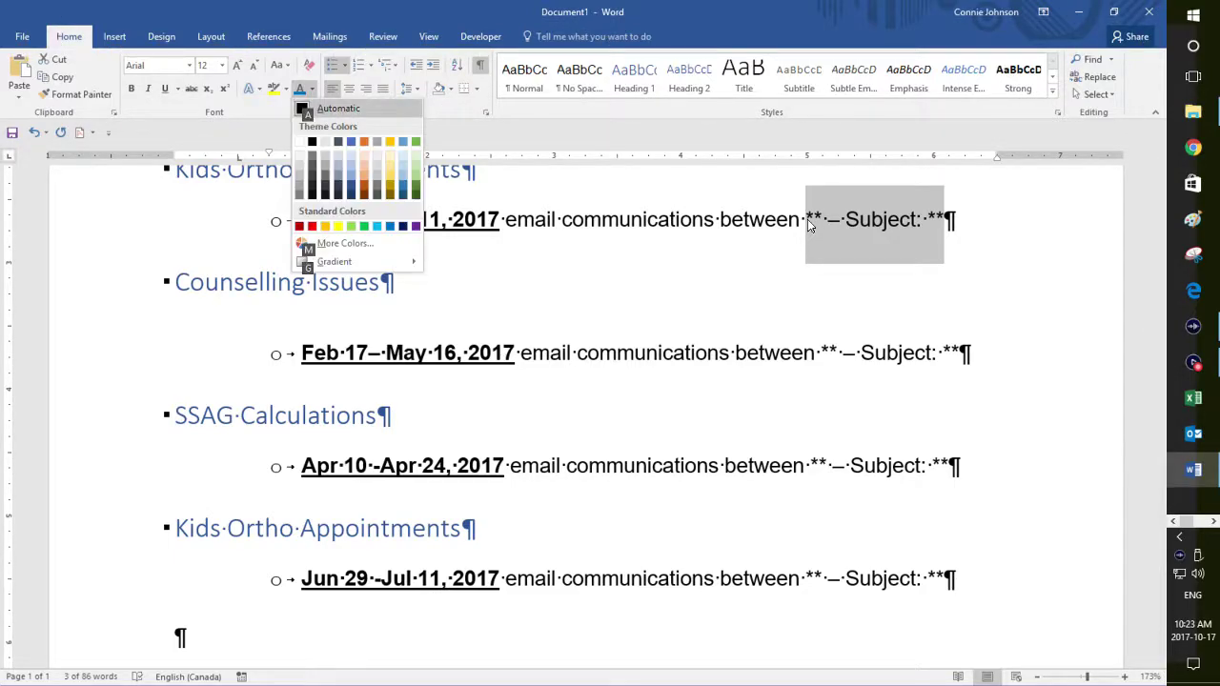
pyautogui.press('Down')
pyautogui.press('Down')
pyautogui.press('Down')
pyautogui.press('Down')
pyautogui.press('Down')
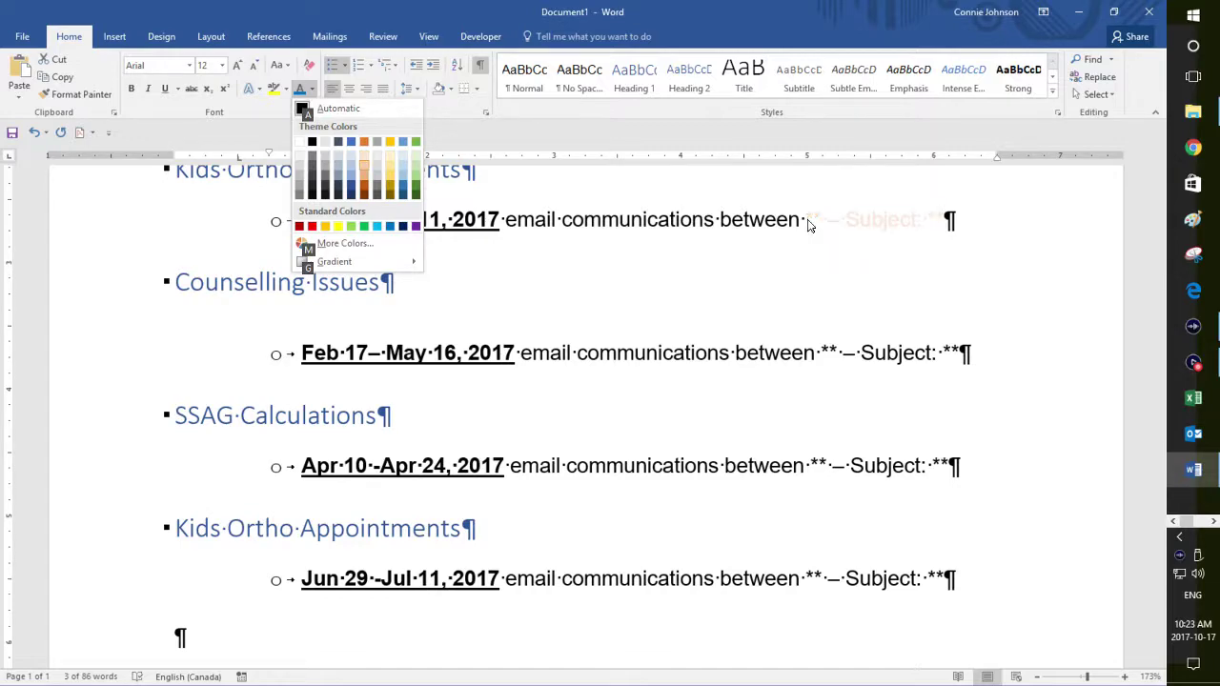
pyautogui.press('Down')
pyautogui.press('Left')
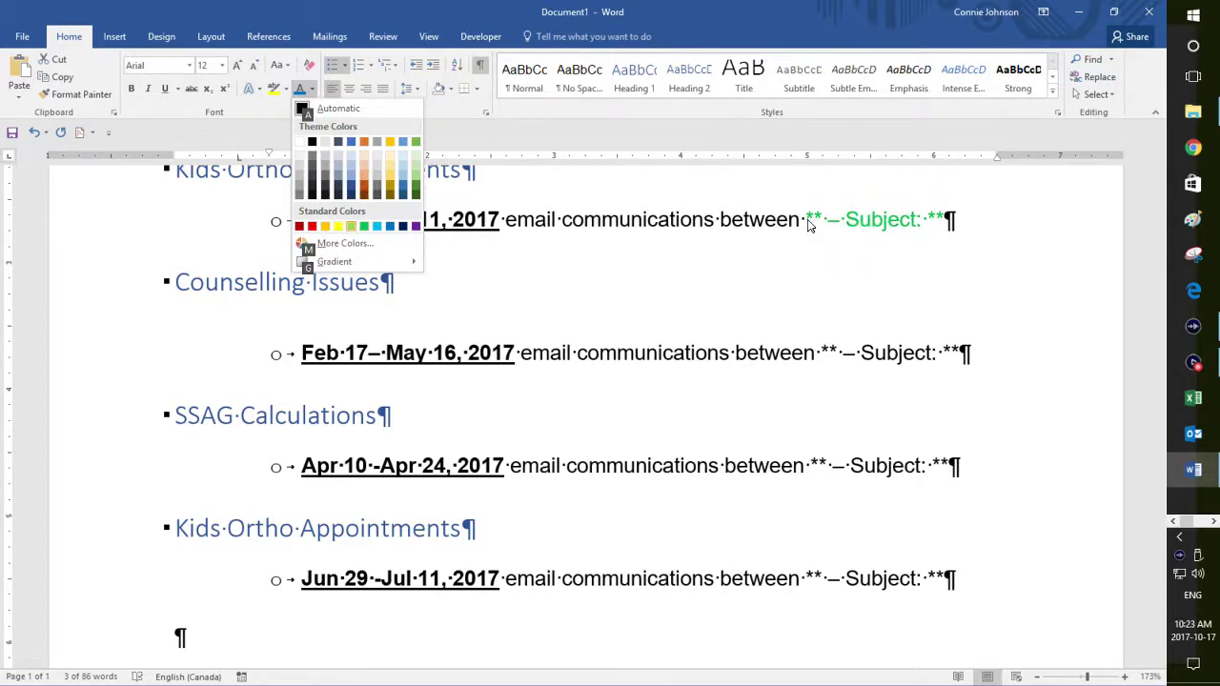
pyautogui.press('Left')
pyautogui.press('Left')
pyautogui.press('Left')
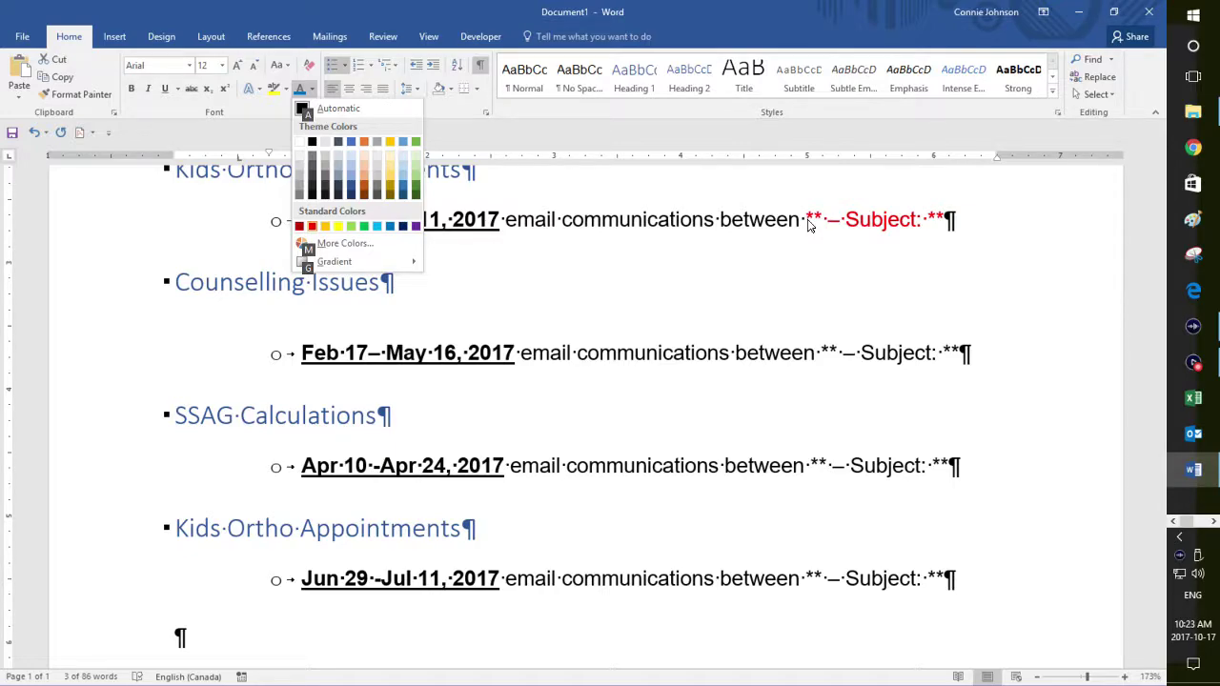
pyautogui.press('Return')
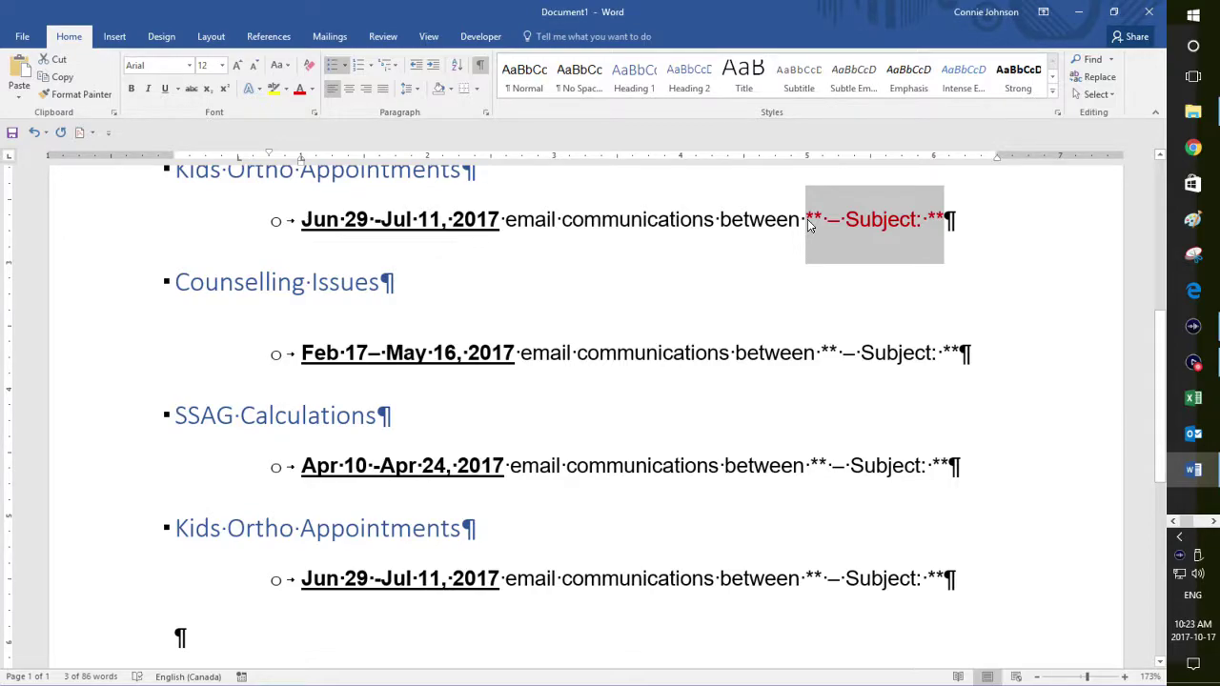
# Repeat the red font color on "** – Subject: **" in the Feb 17– May 16, 2017 entry under the second Counselling Issues heading.
pyautogui.press('Down')
pyautogui.press('Down')
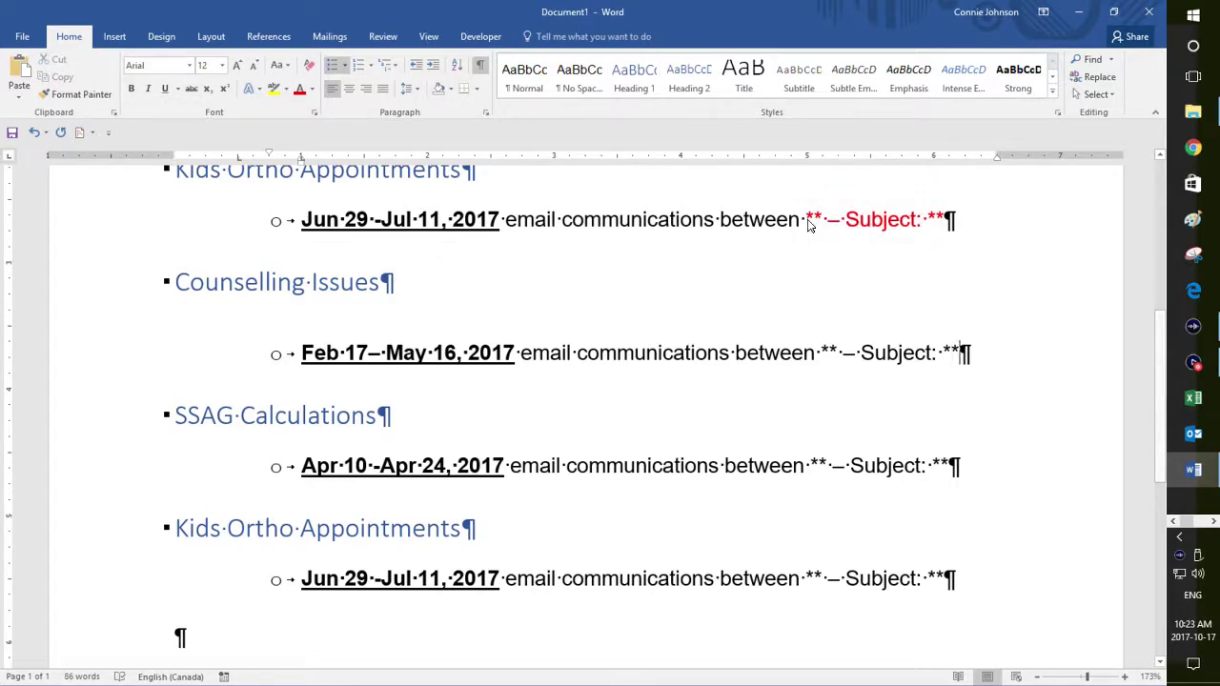
pyautogui.hotkey('shift', 'Left')
pyautogui.hotkey('shift', 'Left')
pyautogui.hotkey('shift', 'Left')
pyautogui.hotkey('shift', 'Left')
pyautogui.hotkey('shift', 'Left')
pyautogui.hotkey('shift', 'Left')
pyautogui.hotkey('shift', 'Left')
pyautogui.hotkey('shift', 'Left')
pyautogui.hotkey('shift', 'Left')
pyautogui.hotkey('shift', 'Left')
pyautogui.hotkey('shift', 'Left')
pyautogui.hotkey('shift', 'Left')
pyautogui.hotkey('shift', 'Left')
pyautogui.hotkey('shift', 'Left')
pyautogui.hotkey('shift', 'Left')
pyautogui.hotkey('shift', 'Left')
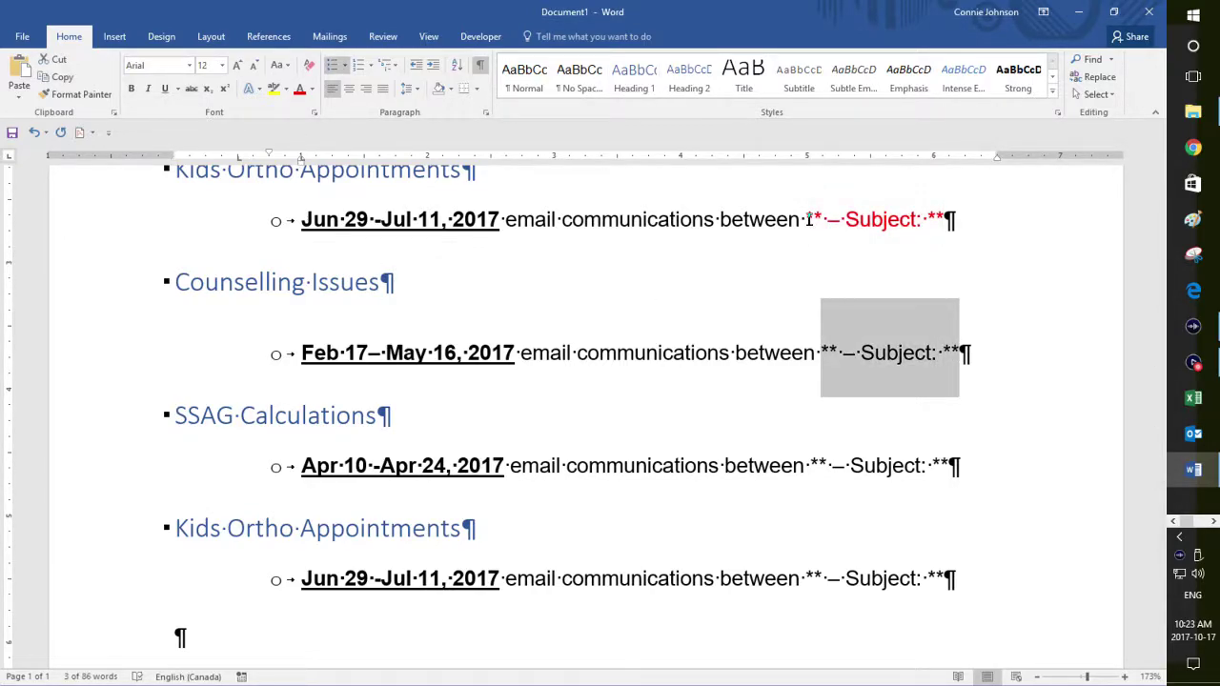
pyautogui.press('alt')
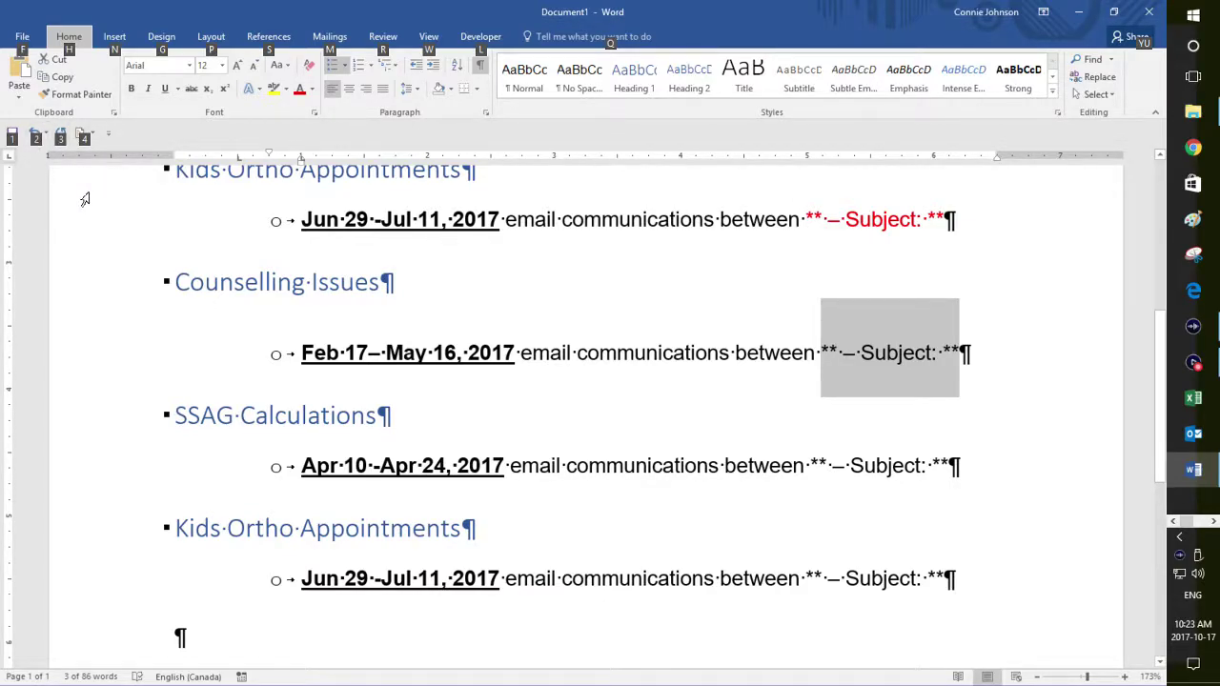
pyautogui.press('3')
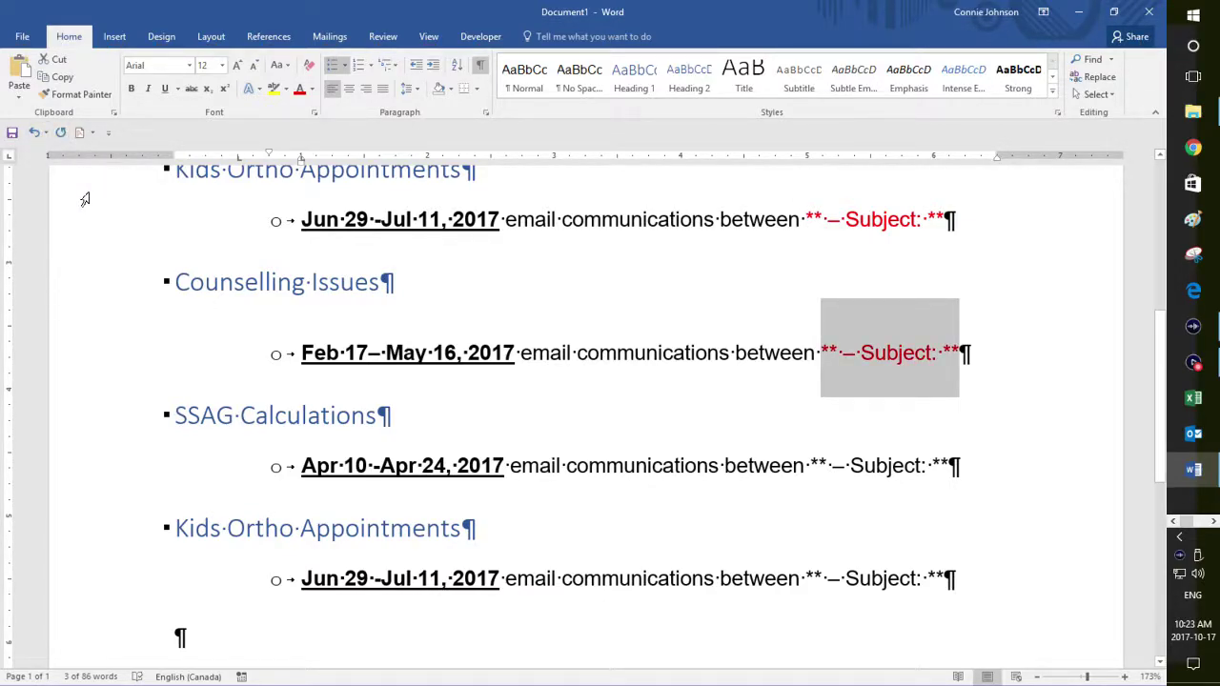